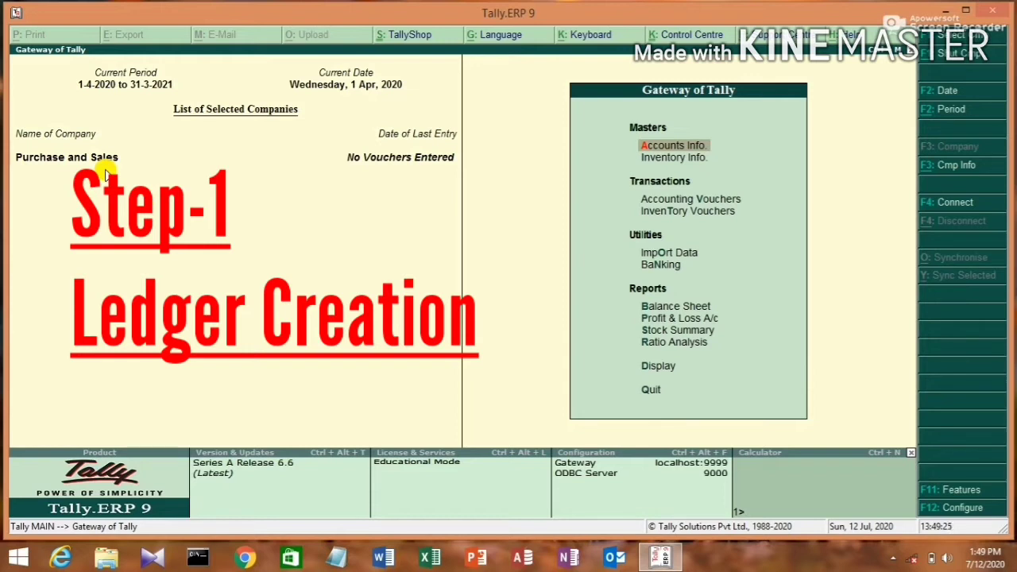
key("Return")
key("Down")
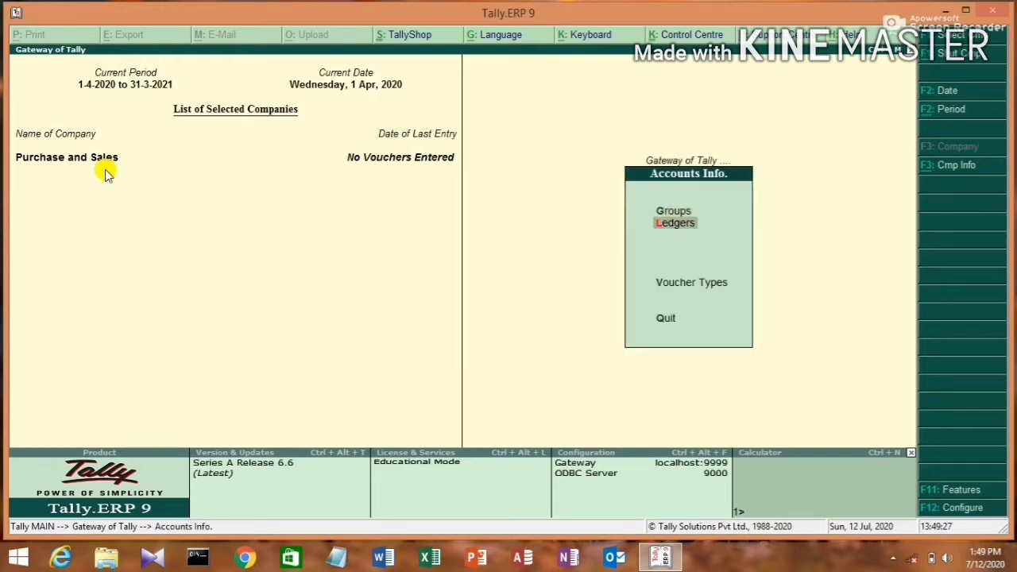
key("Return")
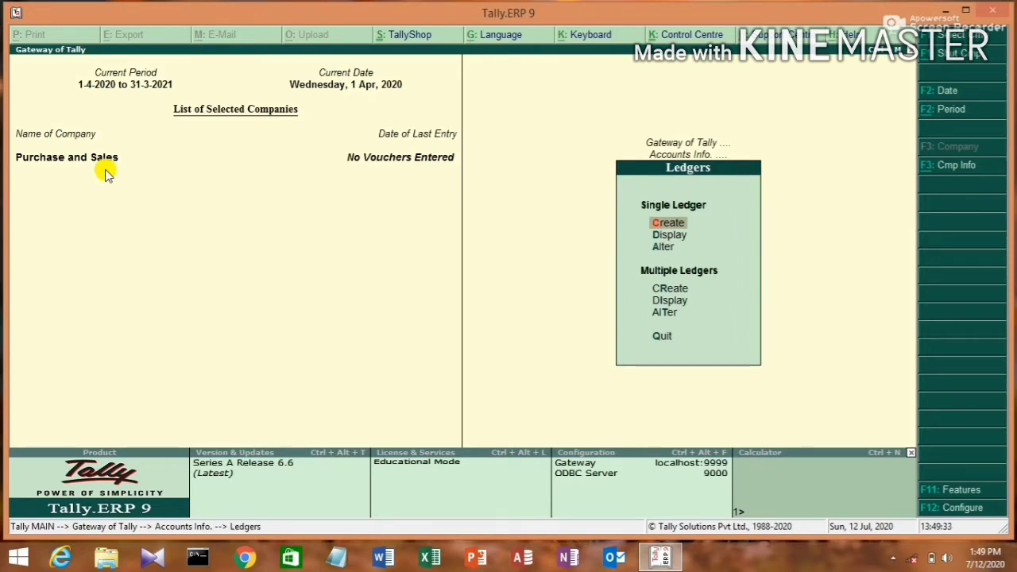
key("Escape")
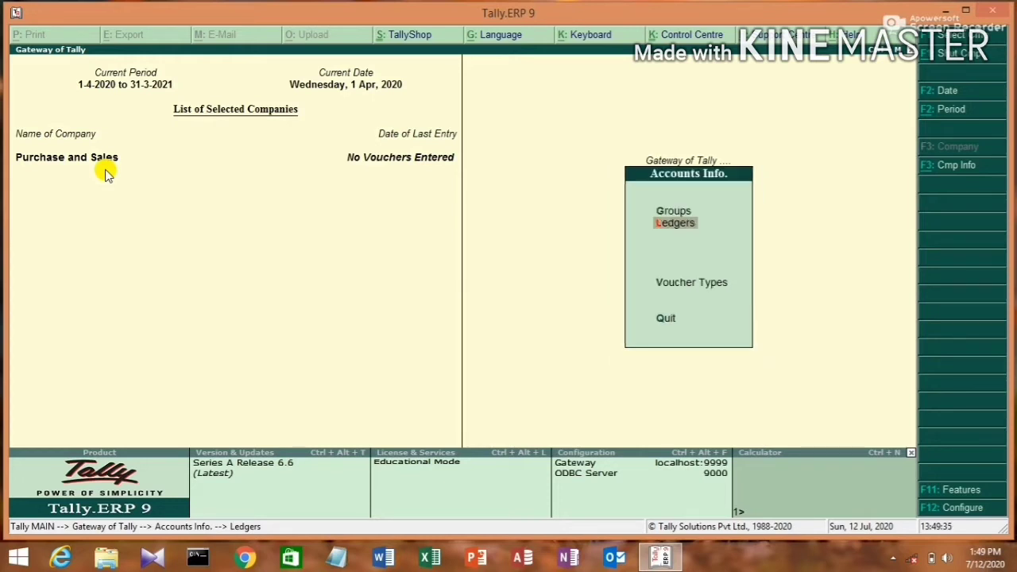
key("Escape")
Step: Start a new single ledger named "Purchase A/c" and place it under the Purchase Accounts group
key("Return")
key("Down")
key("Return")
key("Return")
type("Purchase")
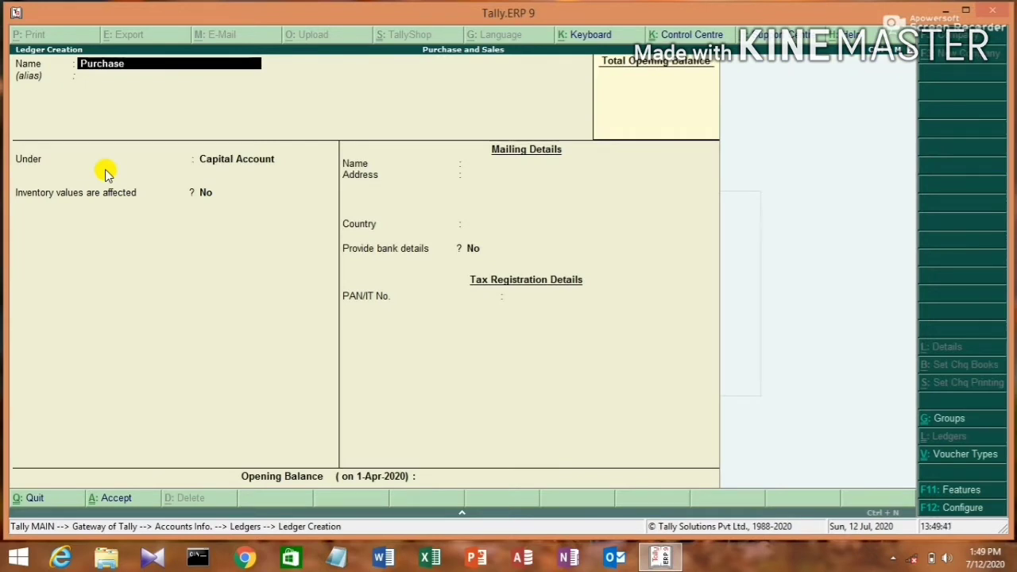
type(" A/c")
key("Return")
type("Pu")
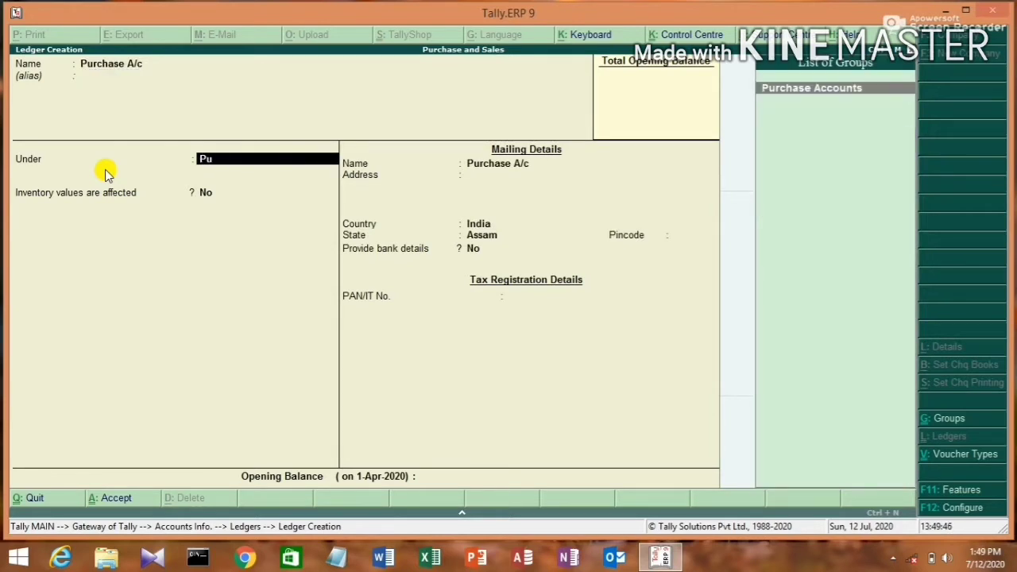
key("Return")
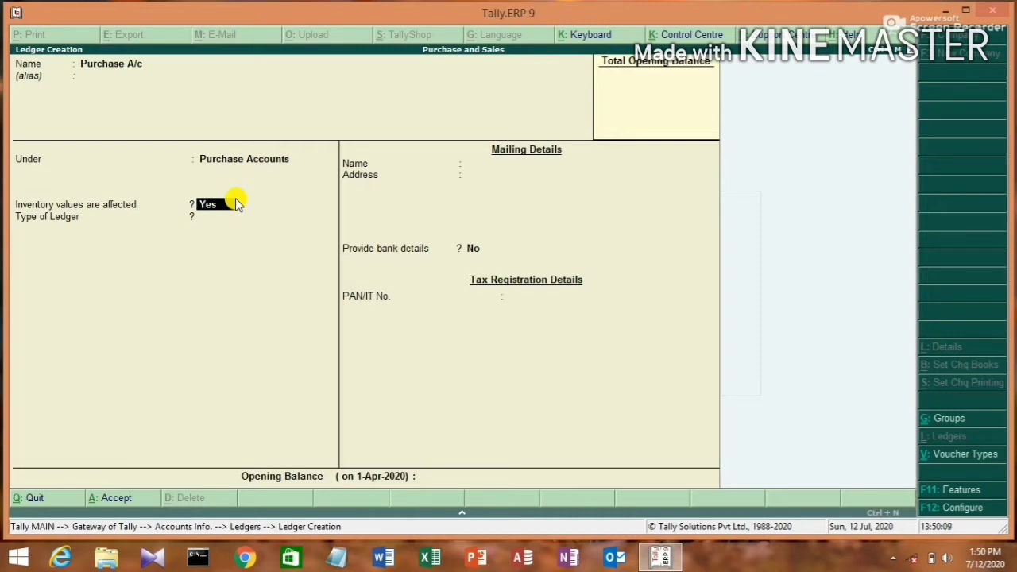
Step: Keep inventory values affected at Yes, set the ledger type to Not Applicable, save the purchase ledger without an opening balance and leave ledger creation
key("Return")
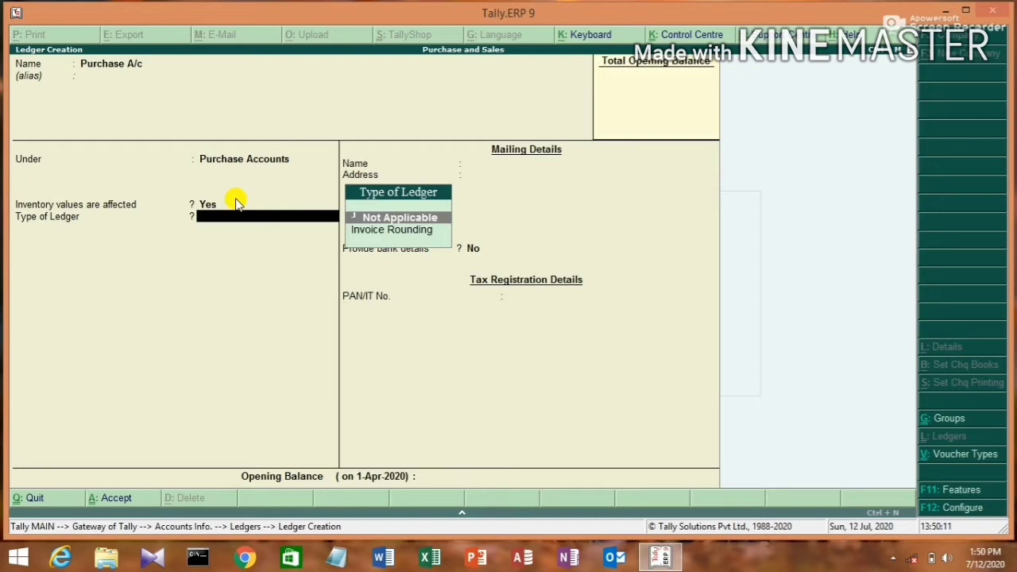
key("Return")
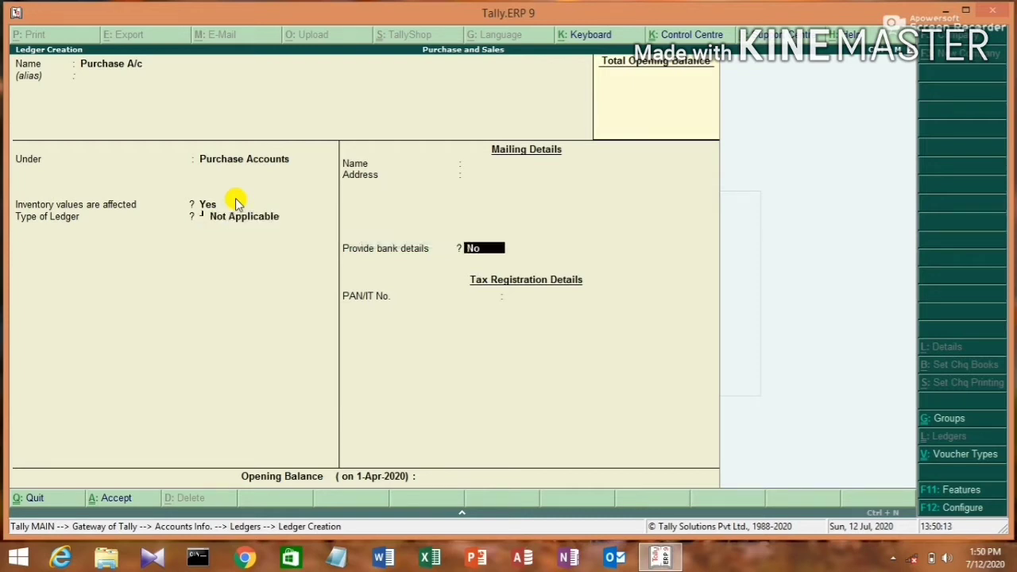
key("Return")
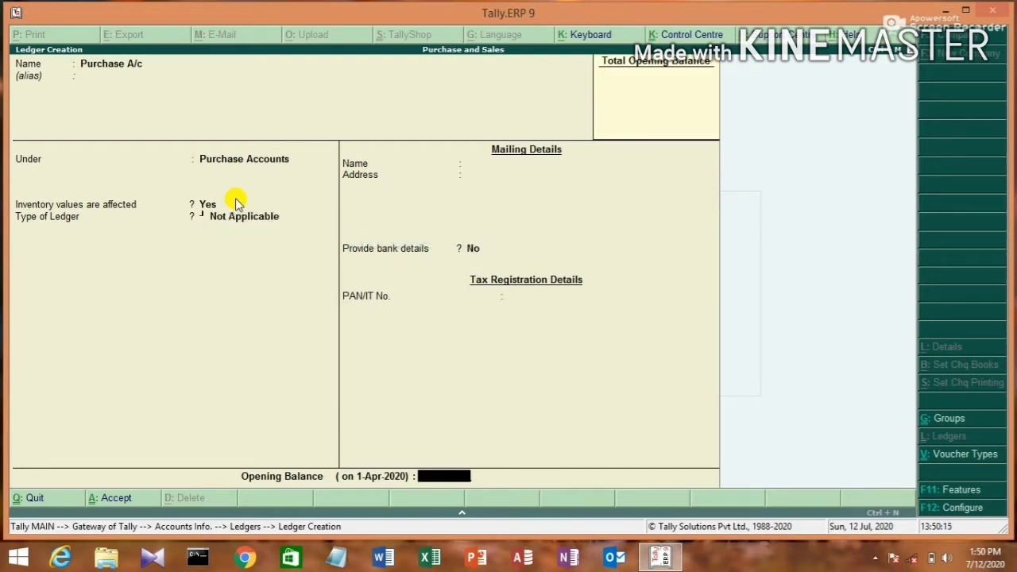
key("Return")
key("Return")
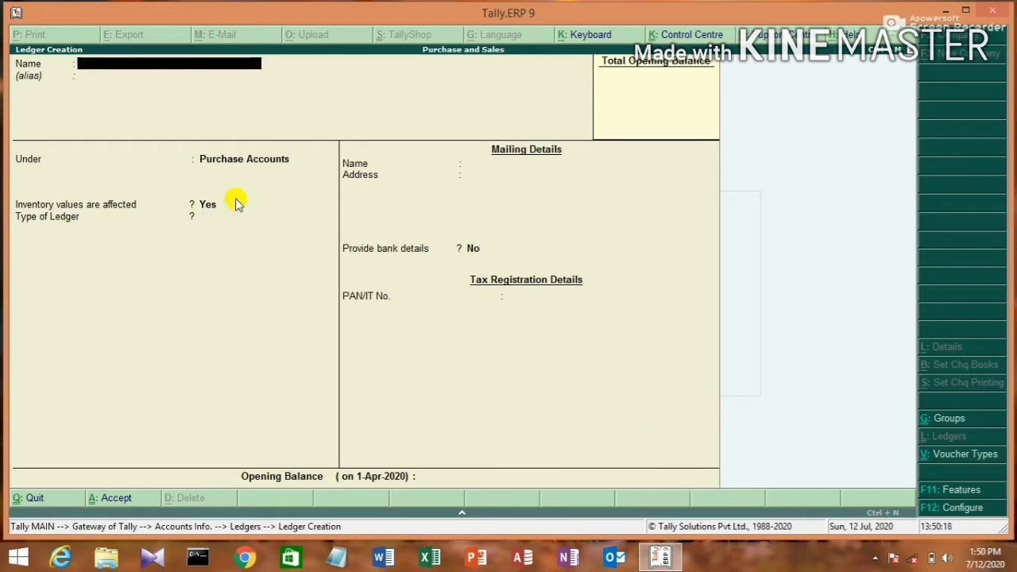
key("Escape")
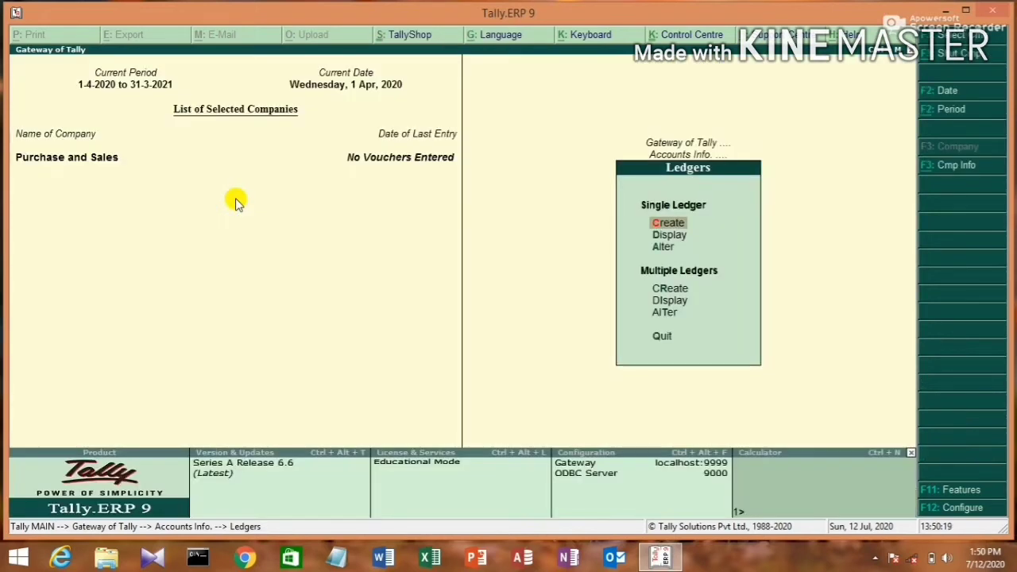
Step: Alter the Cash ledger to an opening balance of 5,000 Dr, save it and return to the Gateway of Tally
key("Down")
key("Down")
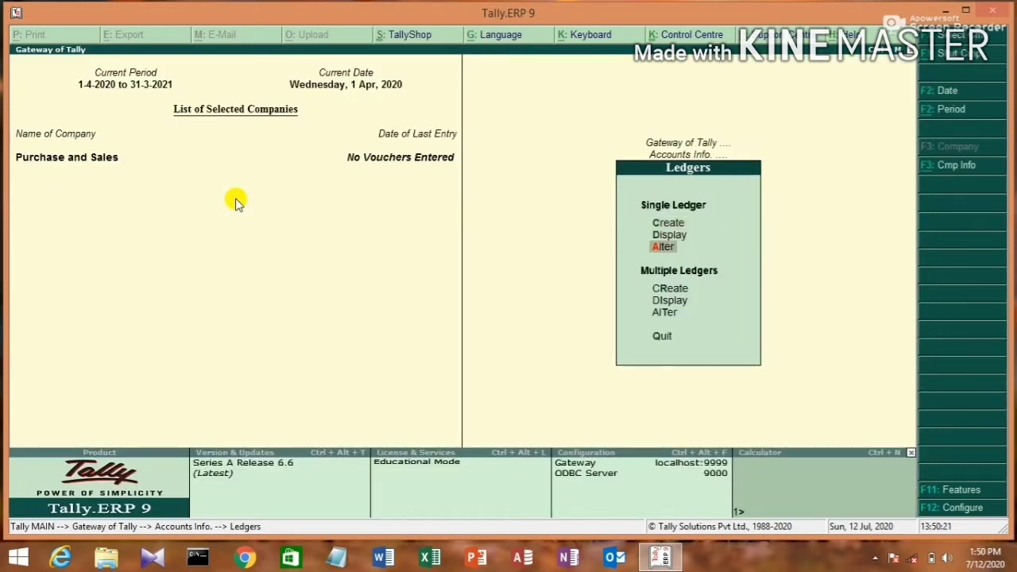
key("Return")
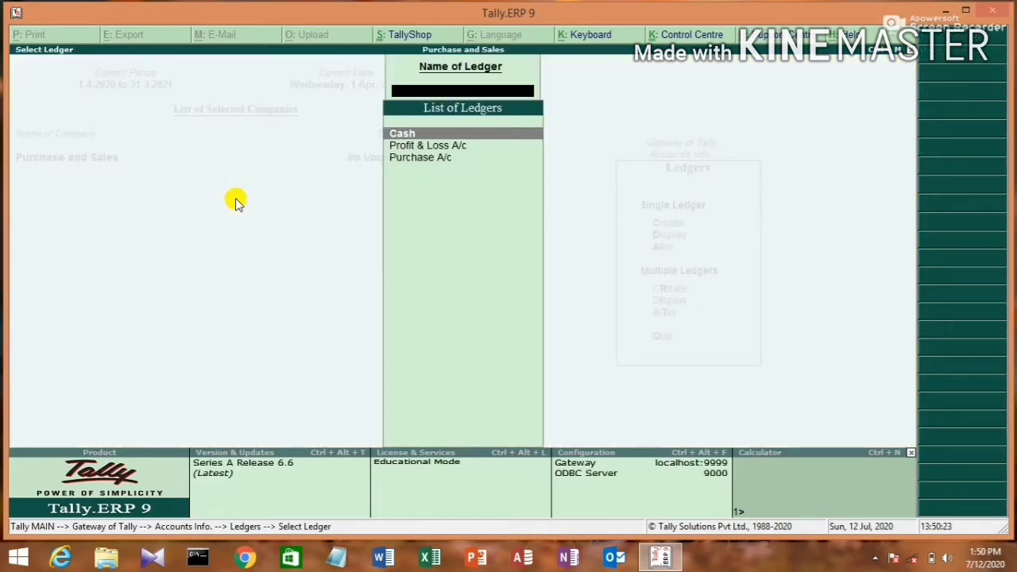
key("Return")
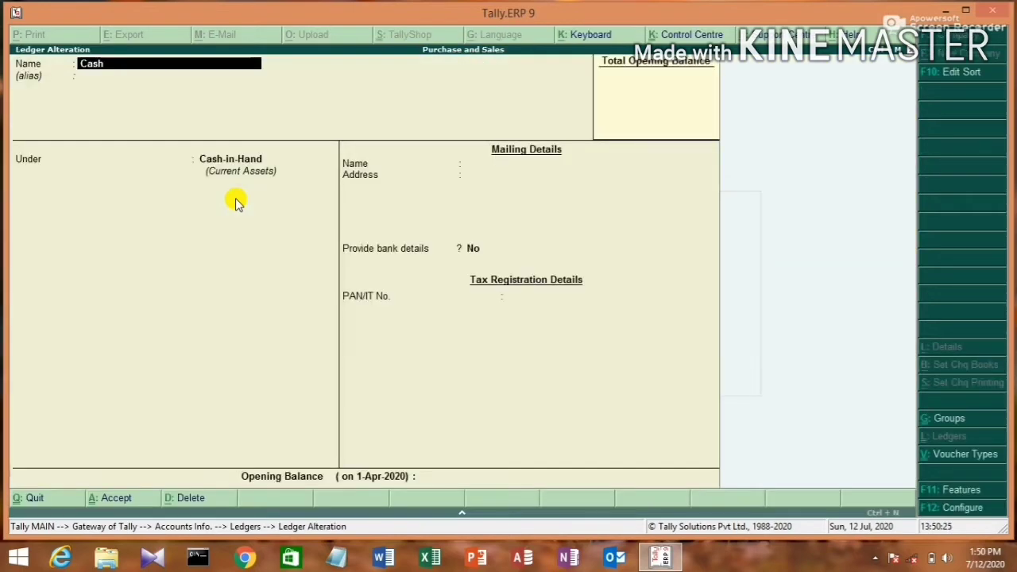
key("Return")
key("Return")
key("Return")
key("Return")
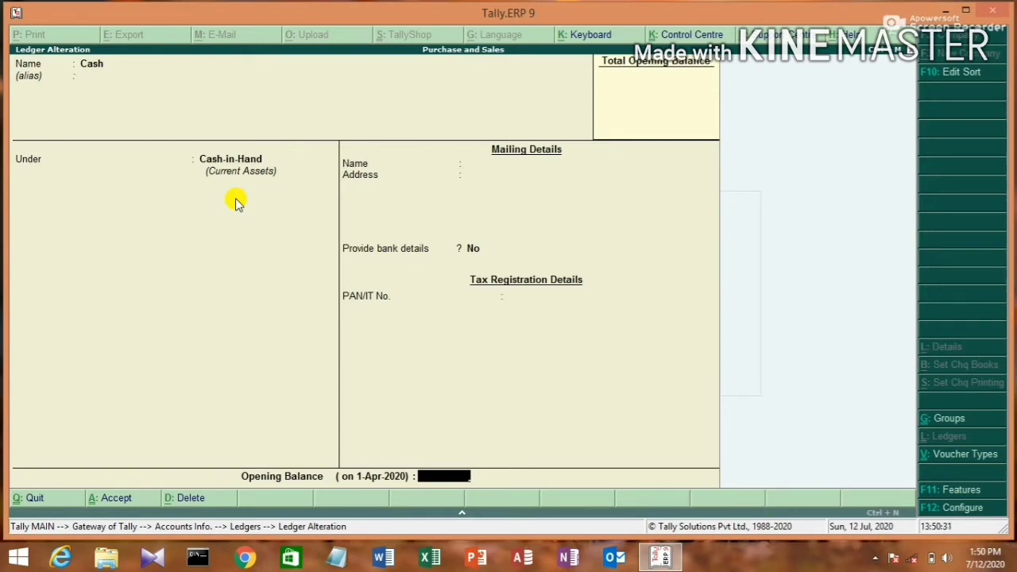
type("5000")
key("Return")
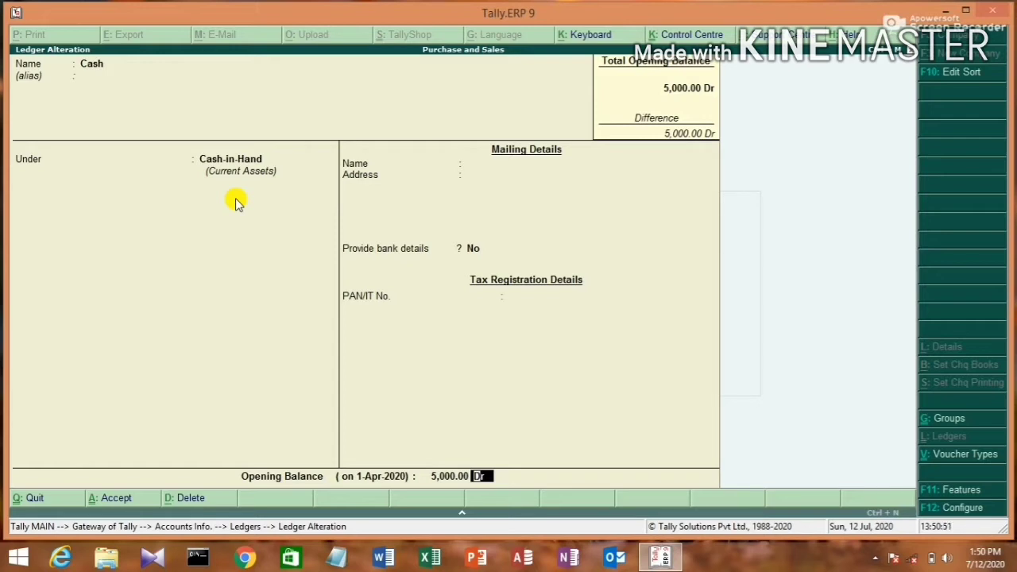
key("Return")
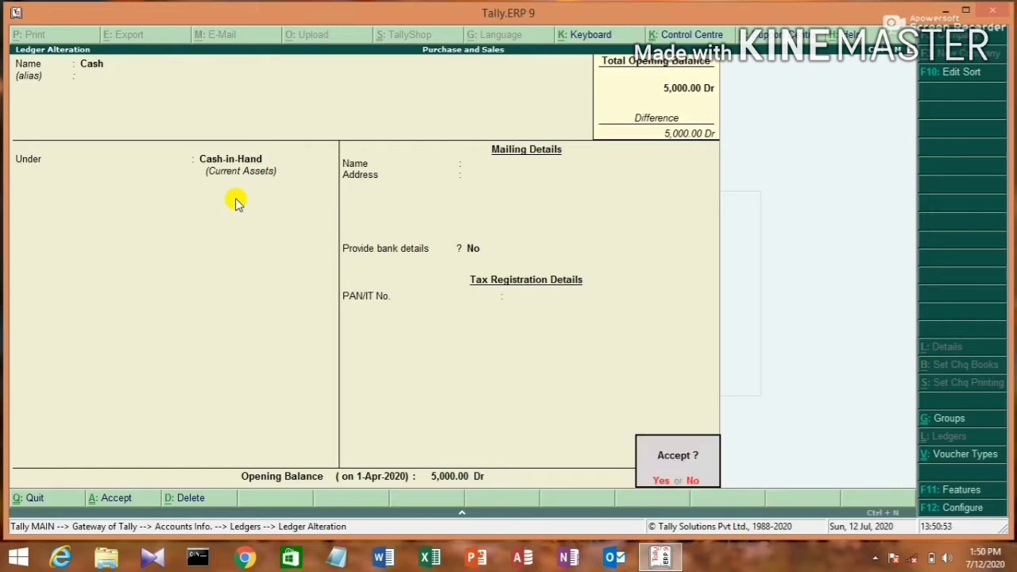
left_click(236, 202)
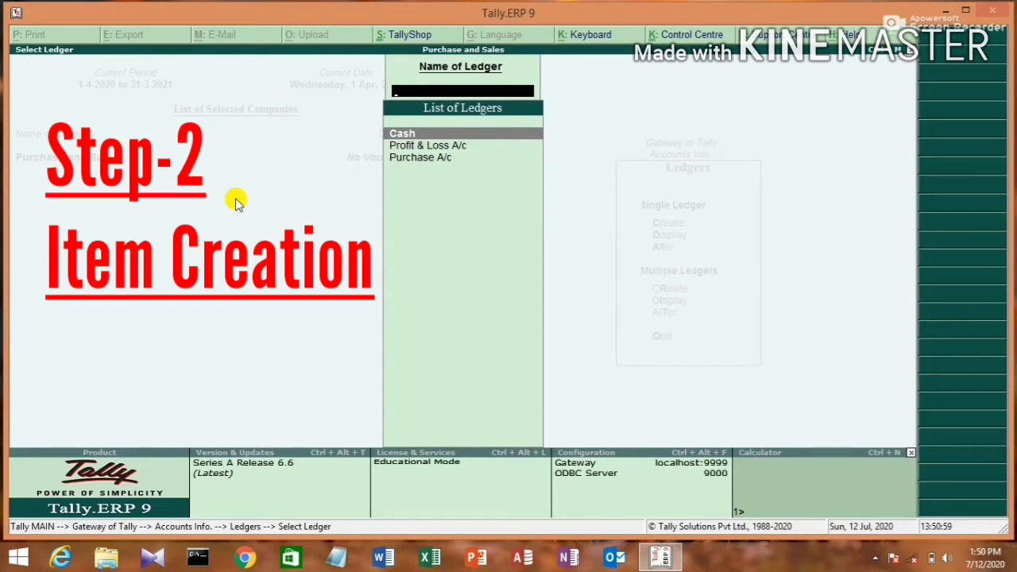
key("Escape")
key("Escape")
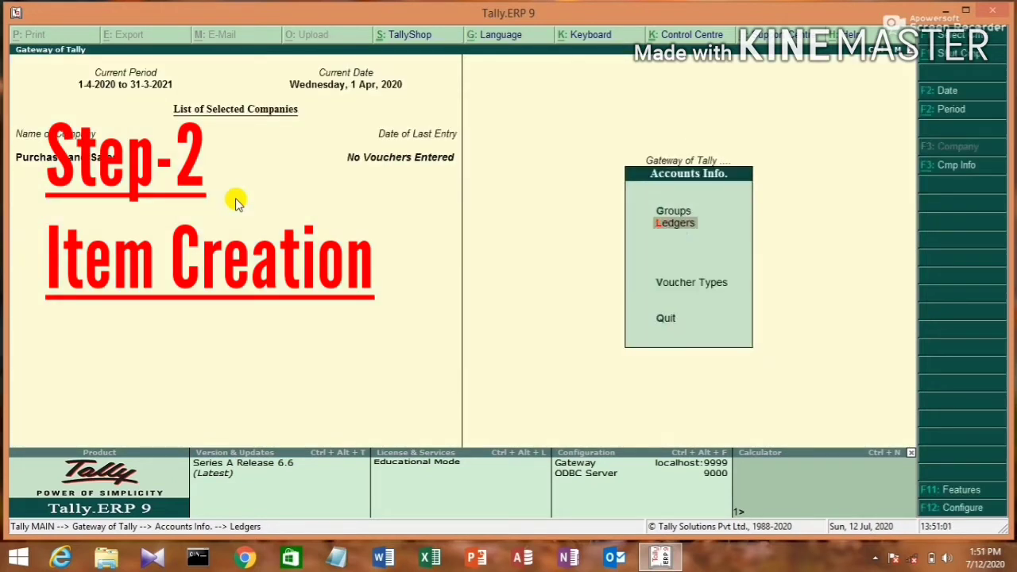
key("Escape")
Step: Start creating a single stock item in the inventory masters and name it "Chair" without an alias
key("Down")
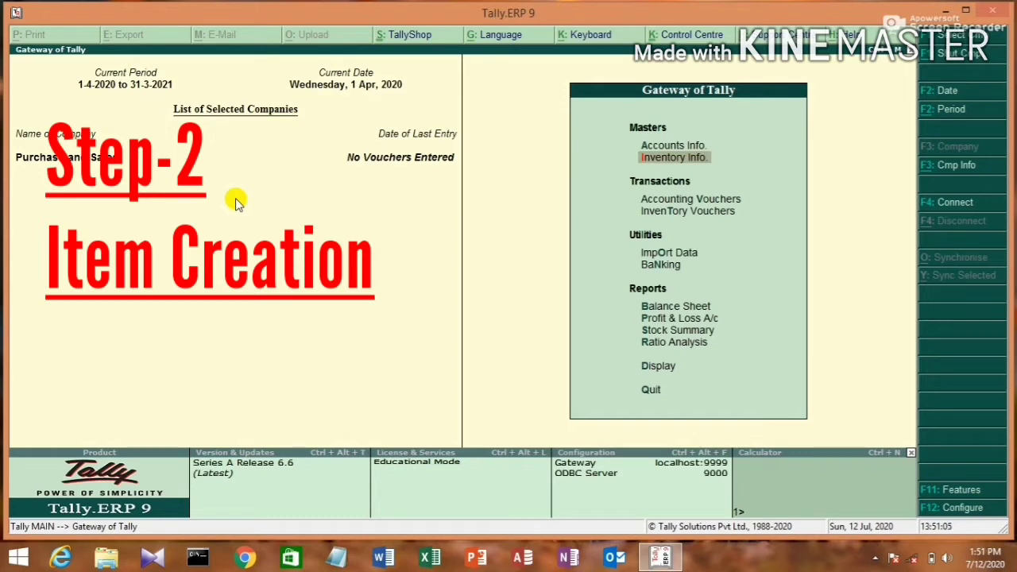
key("Return")
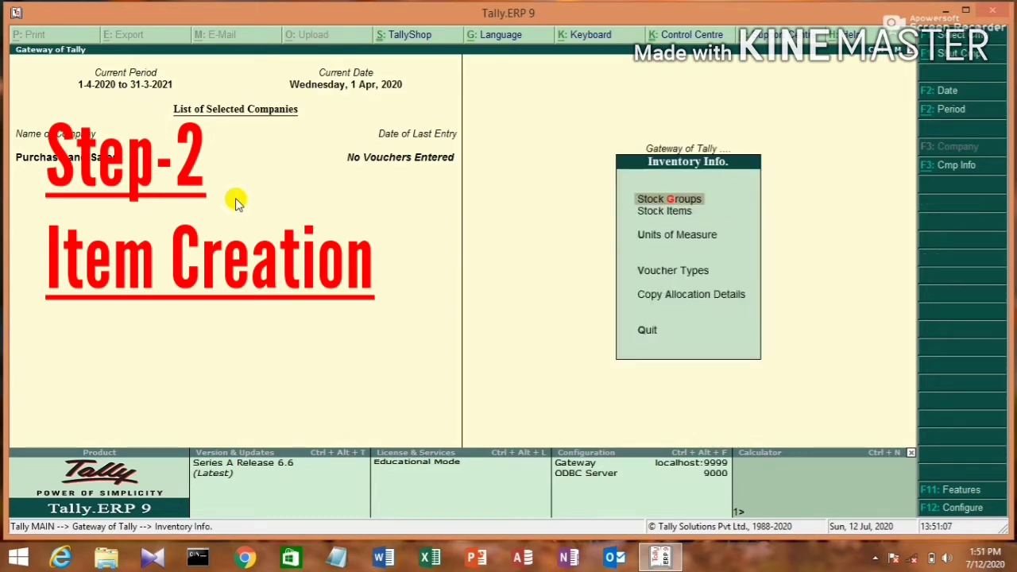
key("Down")
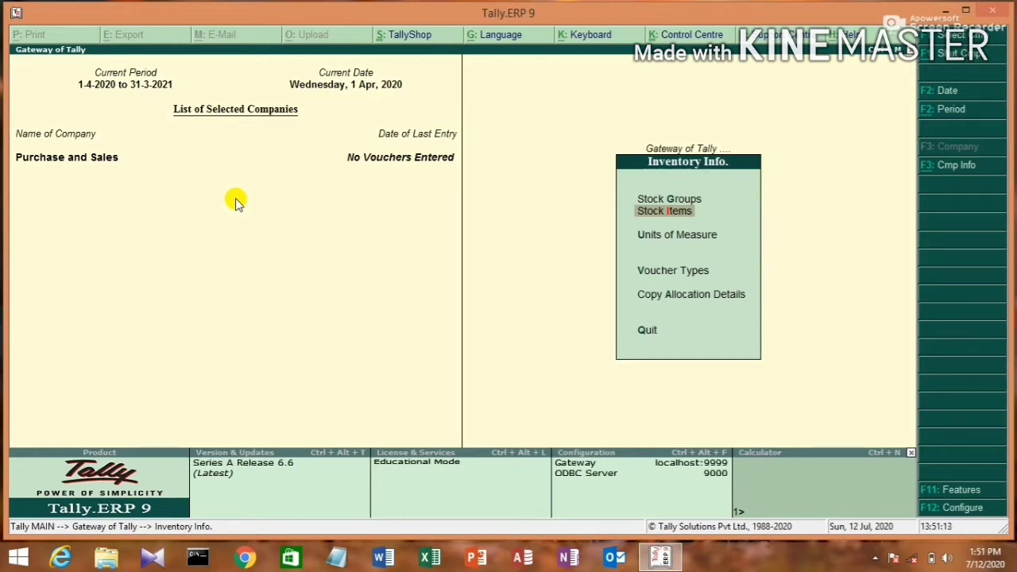
key("Return")
left_click(382, 139)
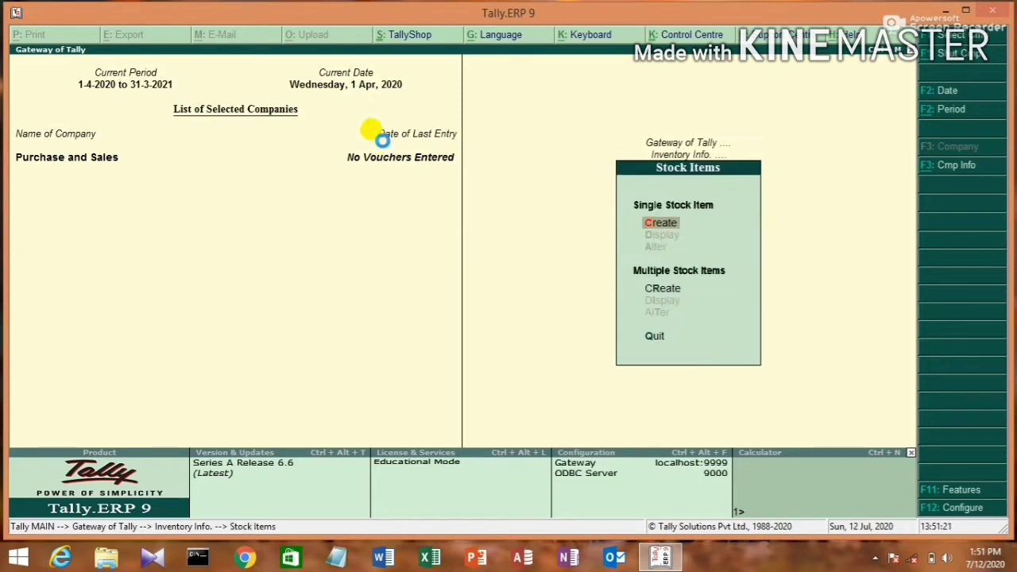
key("Return")
type("Chair")
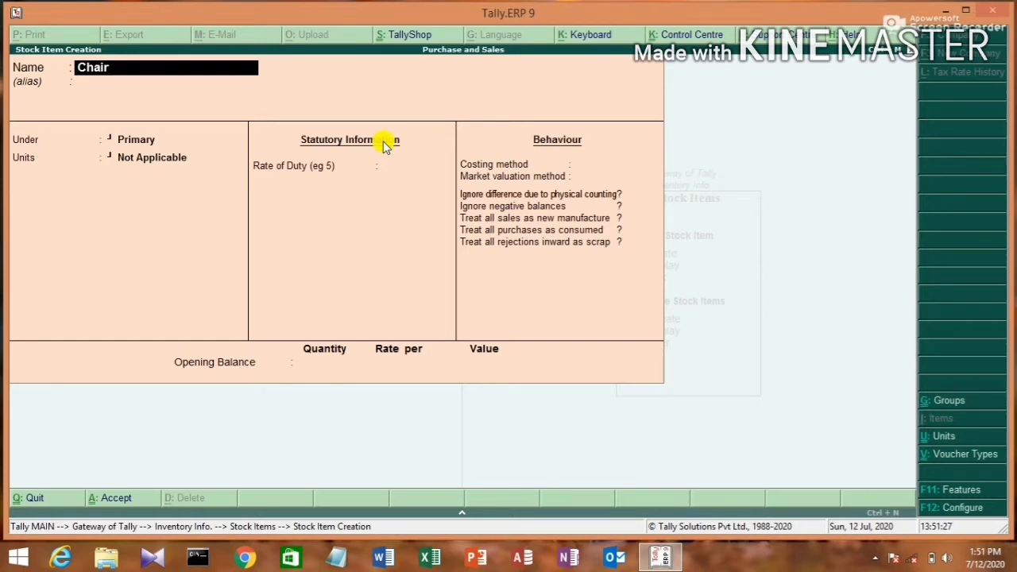
key("Return")
key("Return")
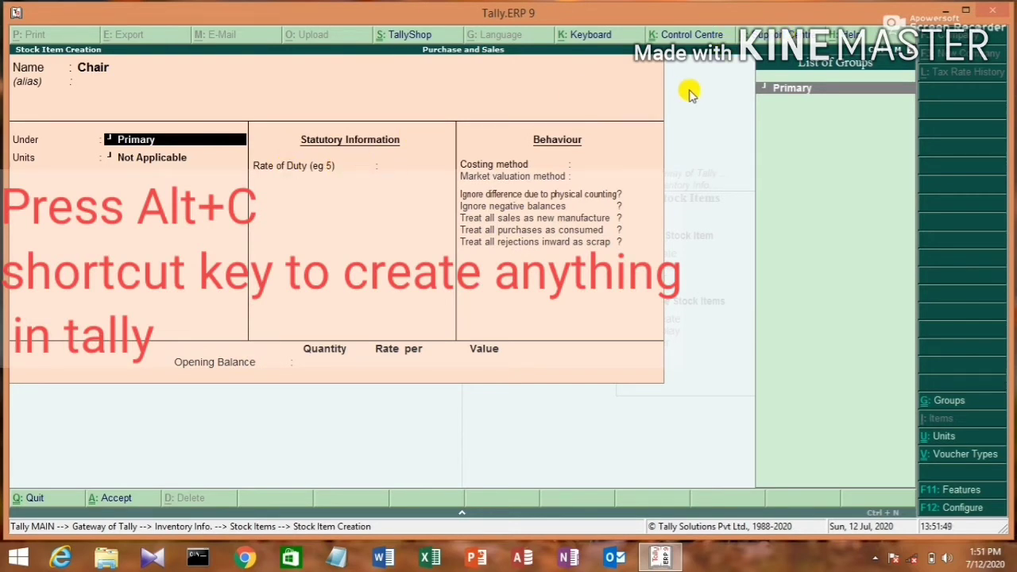
Step: Create a stock group "Furniture" under Primary from within the item form and assign it to the Chair item
key("alt+c")
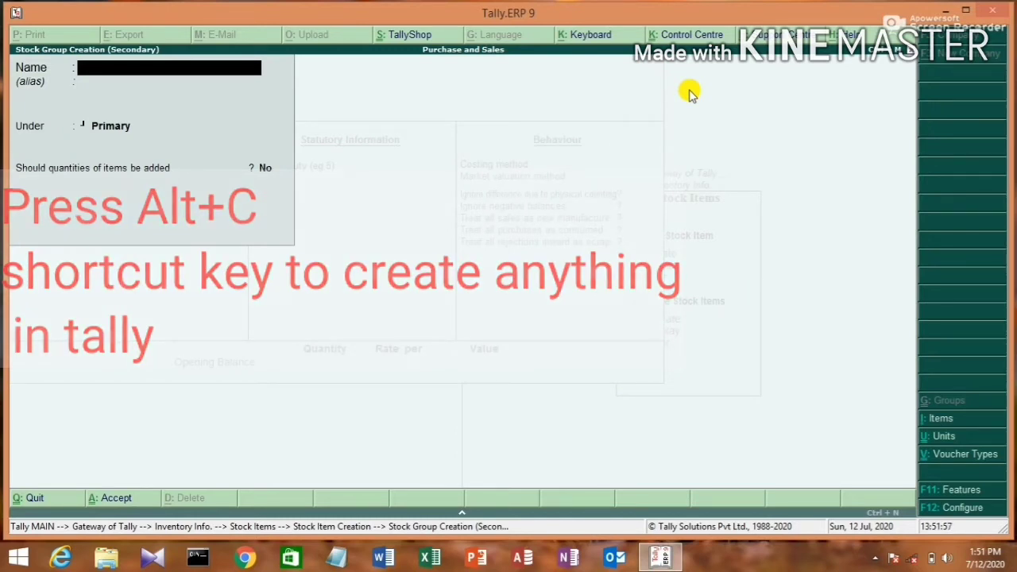
type("Furnitue")
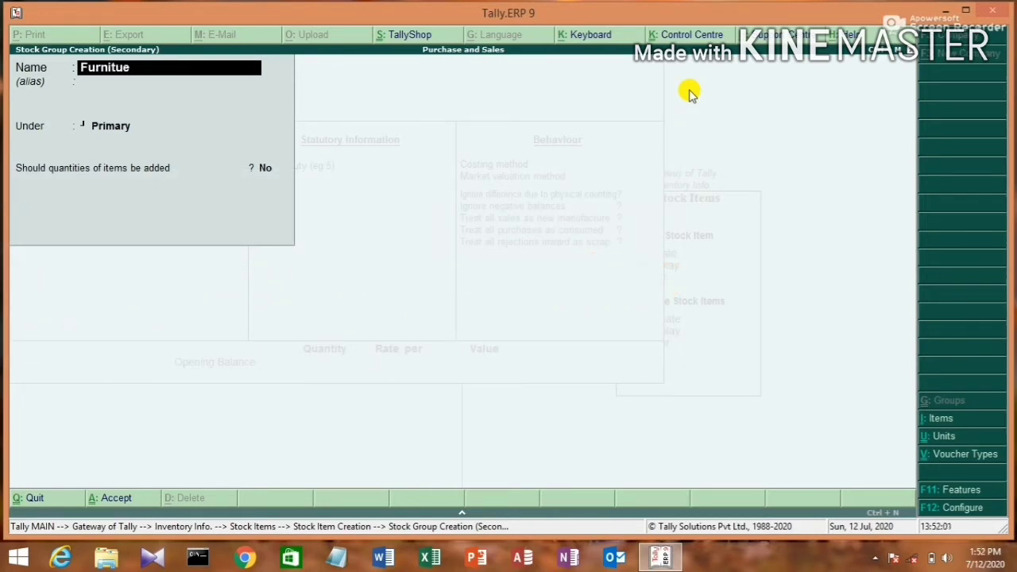
key("BackSpace")
type("re")
key("Return")
key("Return")
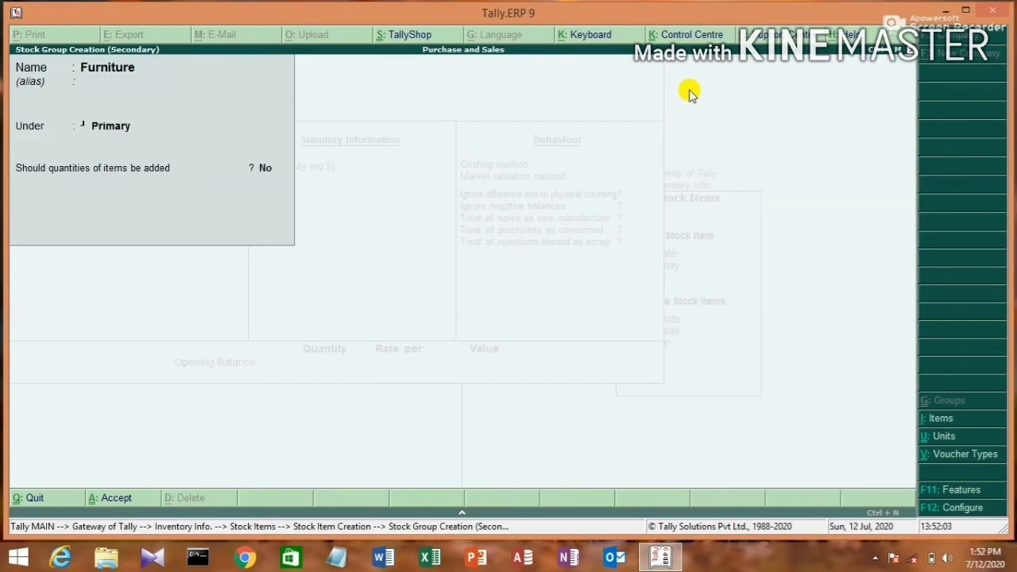
key("Return")
key("Return")
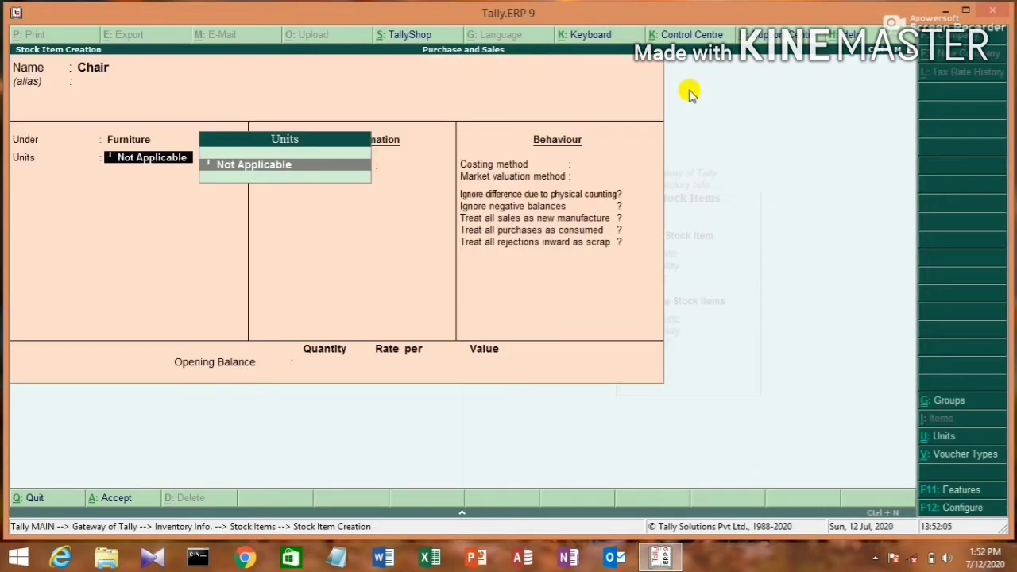
Step: Create a simple unit with symbol "pcs", no formal name and 0 decimal places, and use it as the Chair item's unit
key("alt+c")
type("pcs")
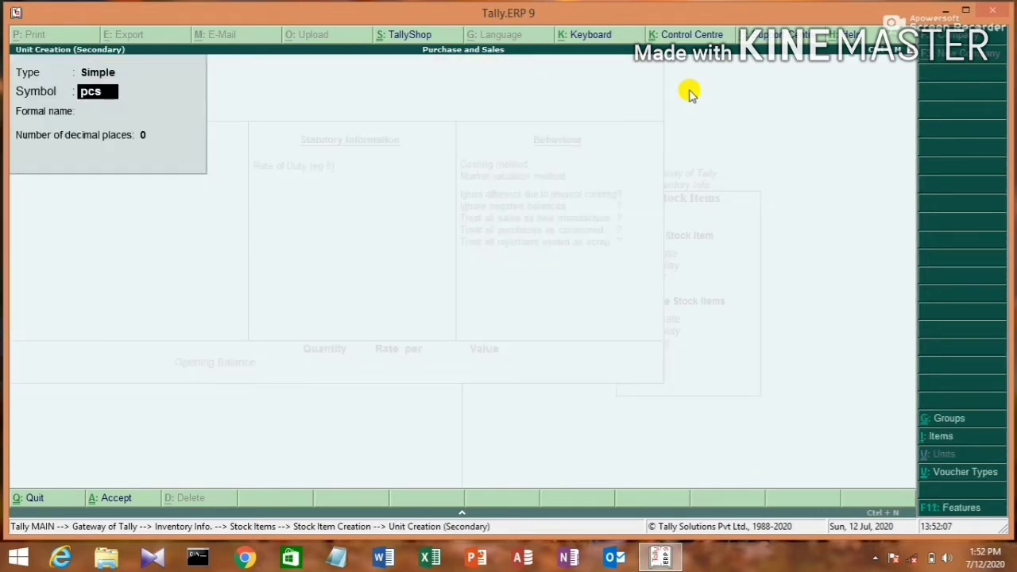
key("Return")
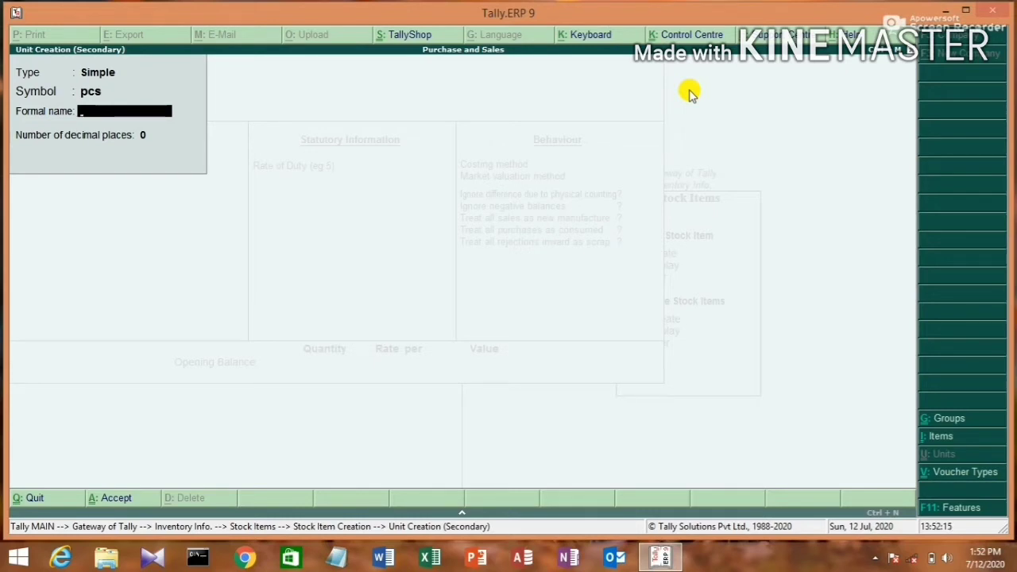
key("Return")
key("Return")
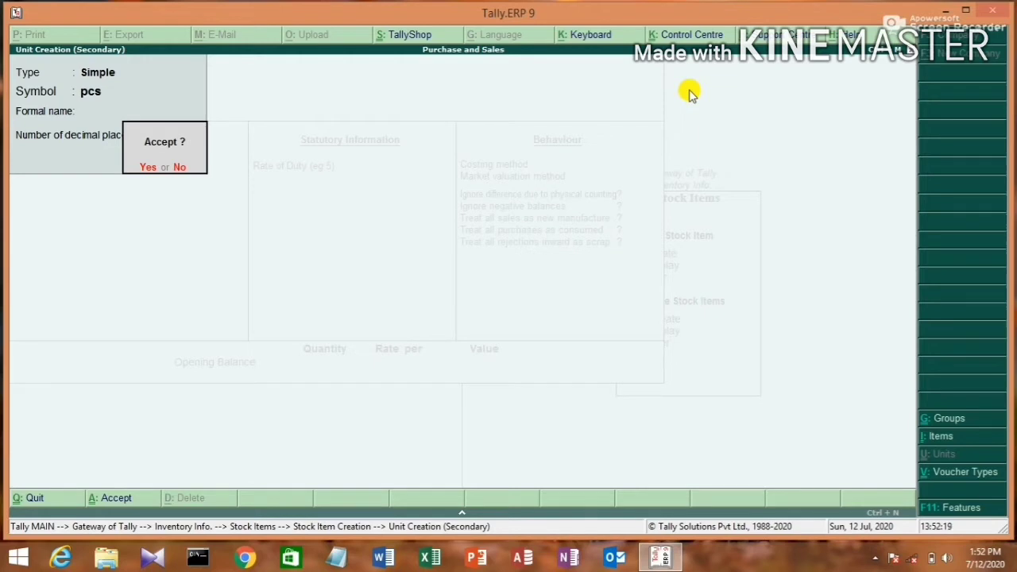
key("Return")
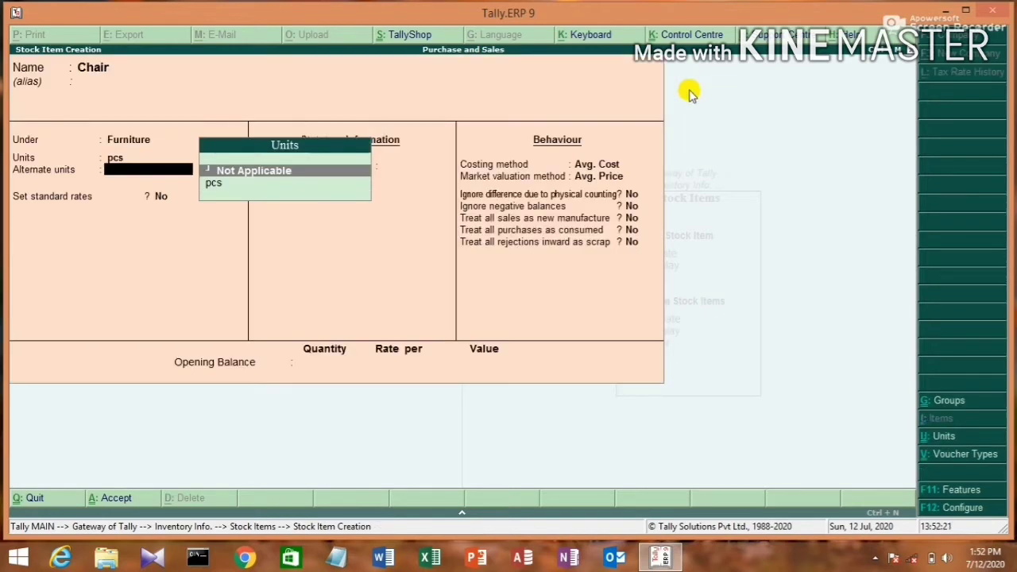
Step: Save the Chair item with no alternate units, no standard rates, rate of duty 0 and no opening balance, and return to the Gateway of Tally
key("Return")
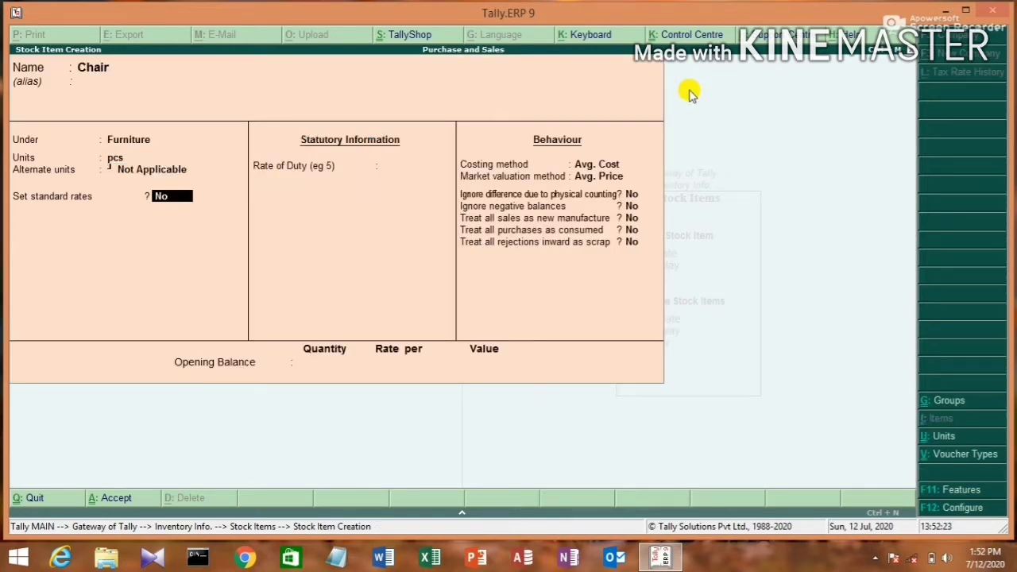
key("Return")
key("Return")
key("Return")
key("Return")
key("Return")
key("Return")
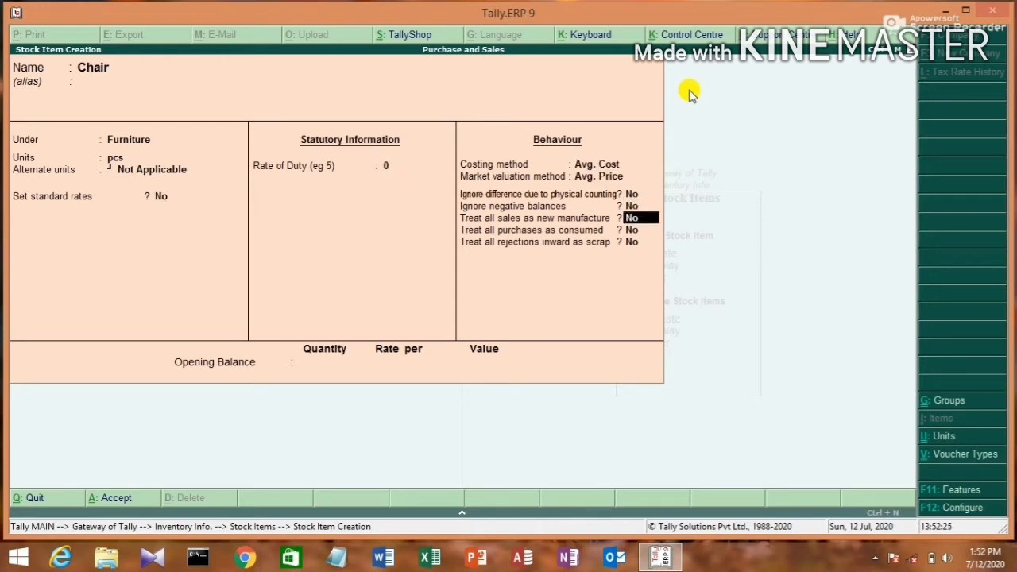
key("Return")
key("Return")
key("Return")
key("Return")
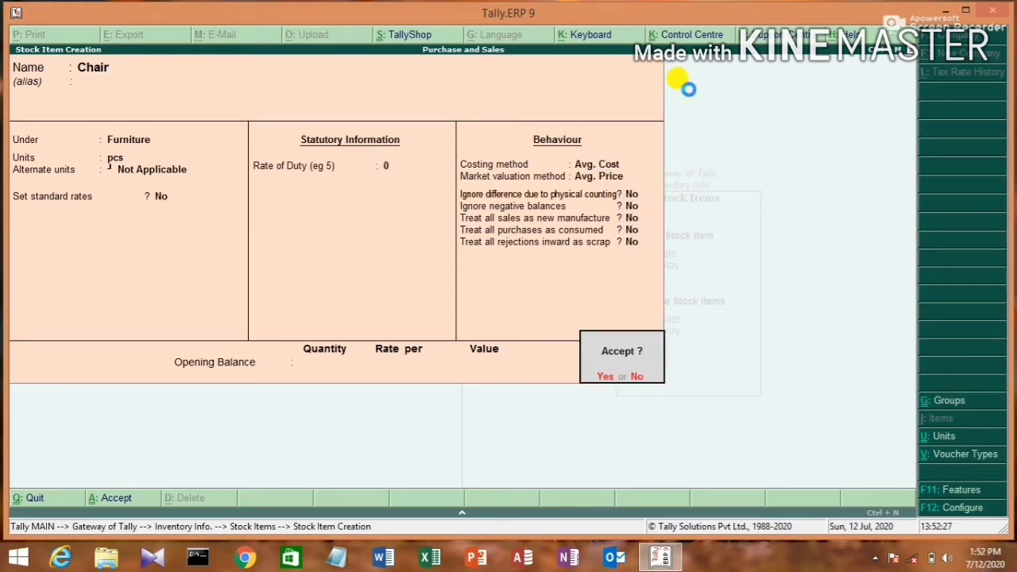
key("Return")
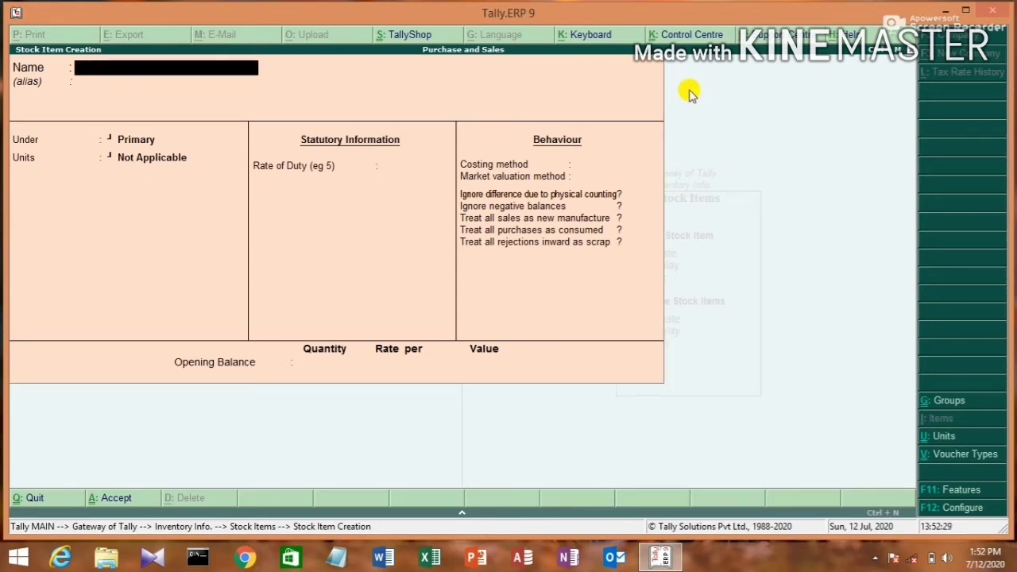
key("Escape")
key("Return")
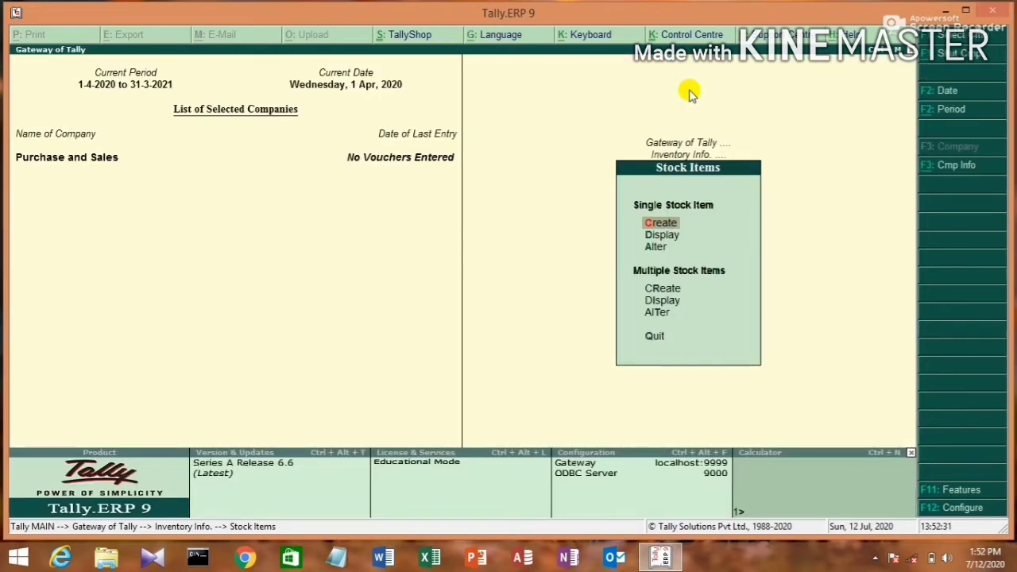
key("Escape")
key("Escape")
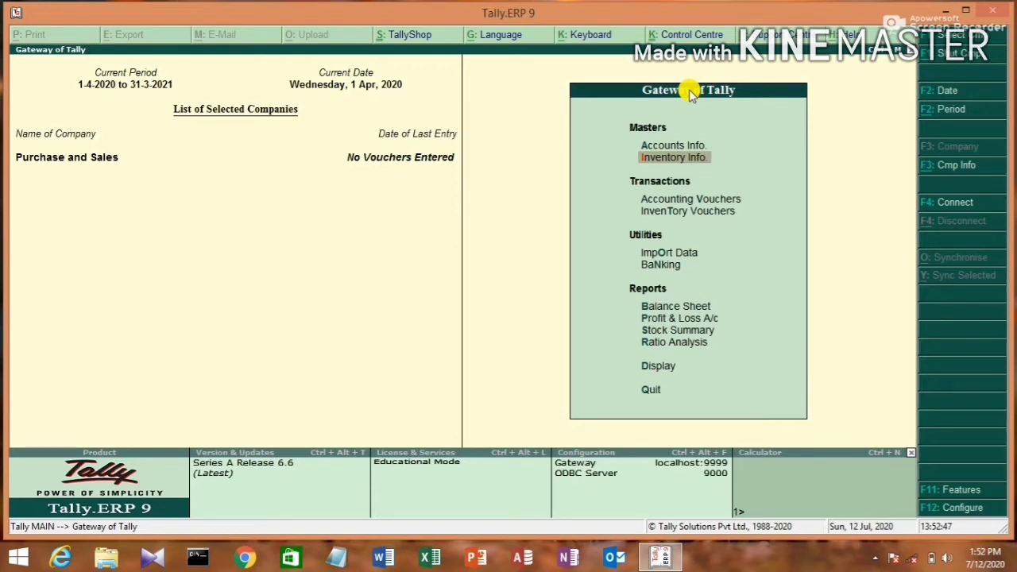
Step: Open accounting voucher creation from the Gateway of Tally
key("Down")
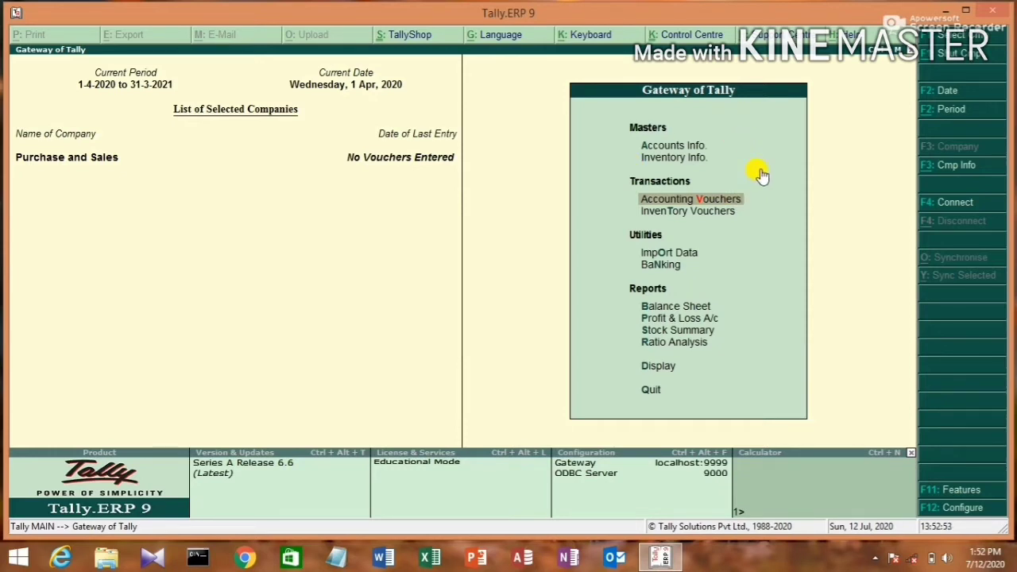
key("Return")
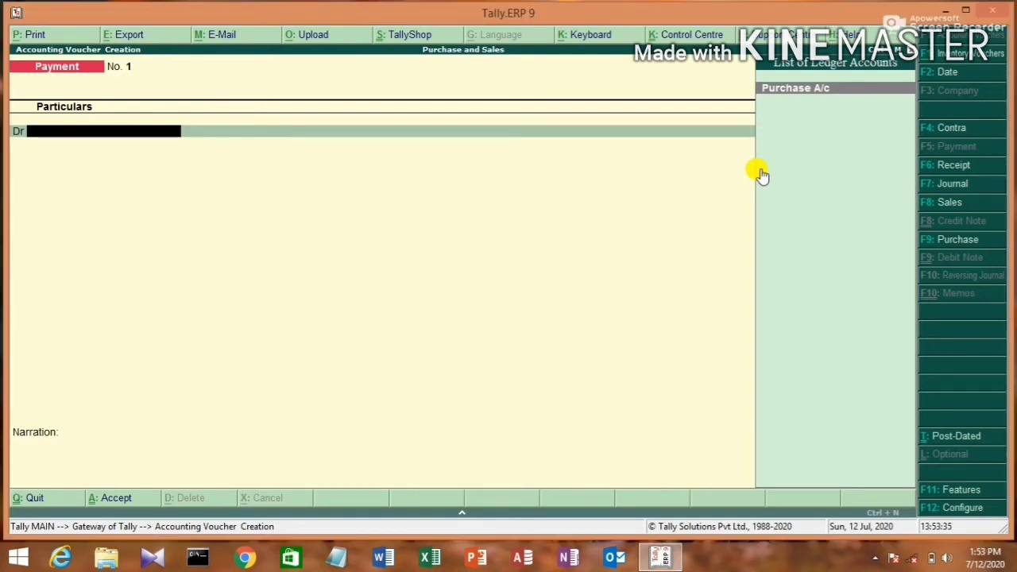
key("F2")
key("Escape")
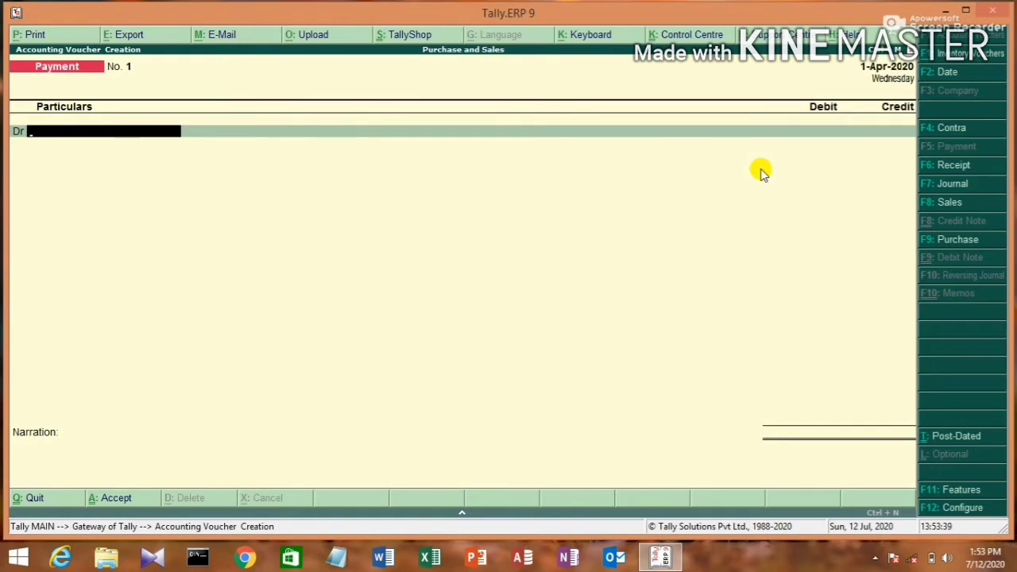
key("F4")
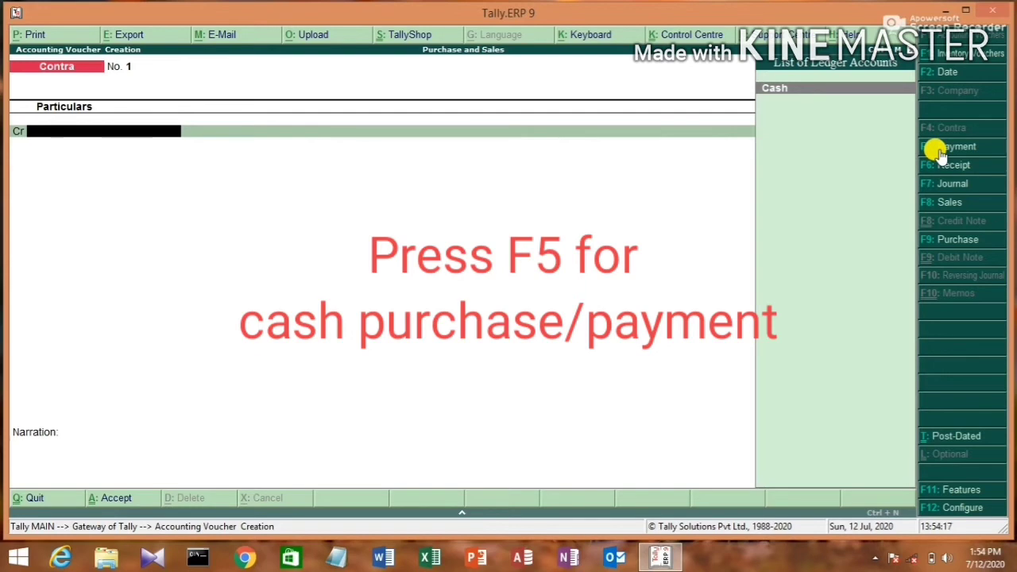
left_click(938, 150)
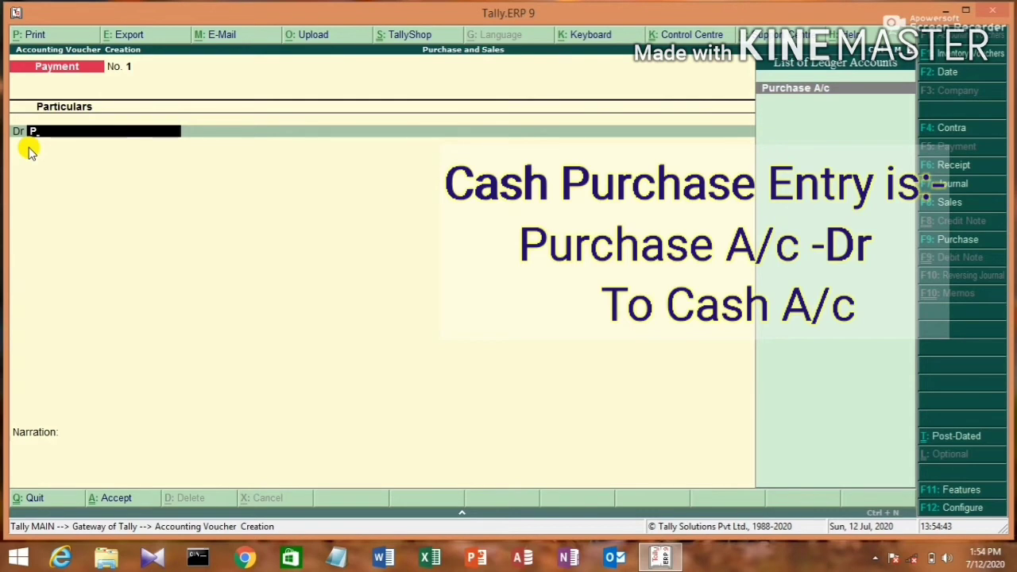
Step: In the payment voucher, debit Purchase A/c for 20 pcs of Chair at 400 per pcs and credit Cash with 8,000
key("Return")
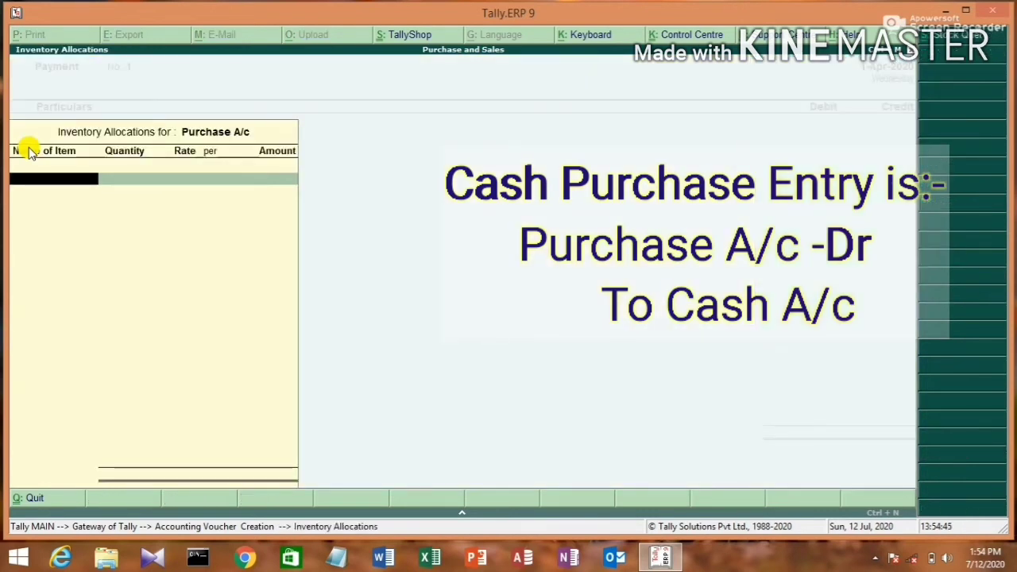
type("C")
key("Return")
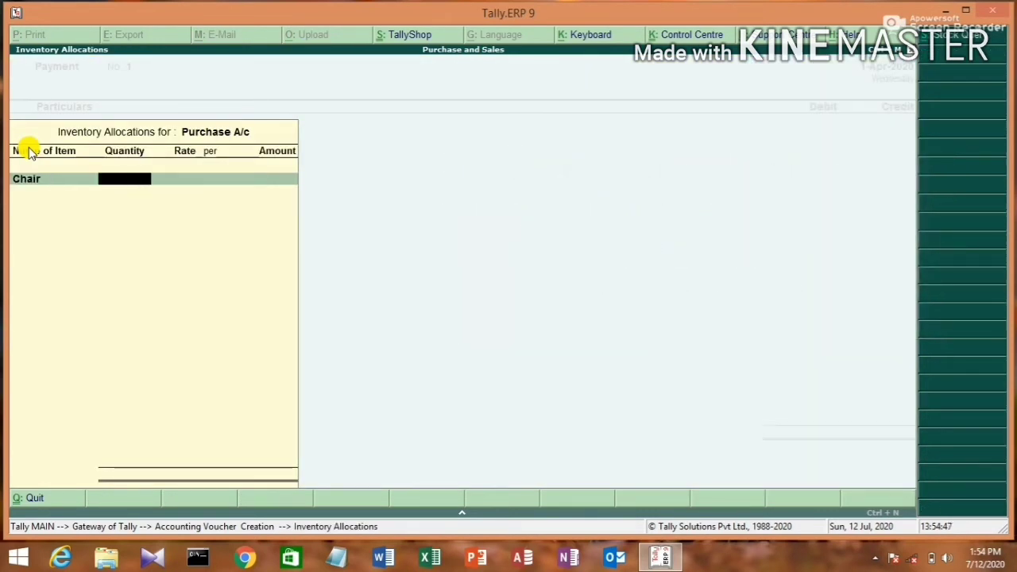
type("20")
key("Return")
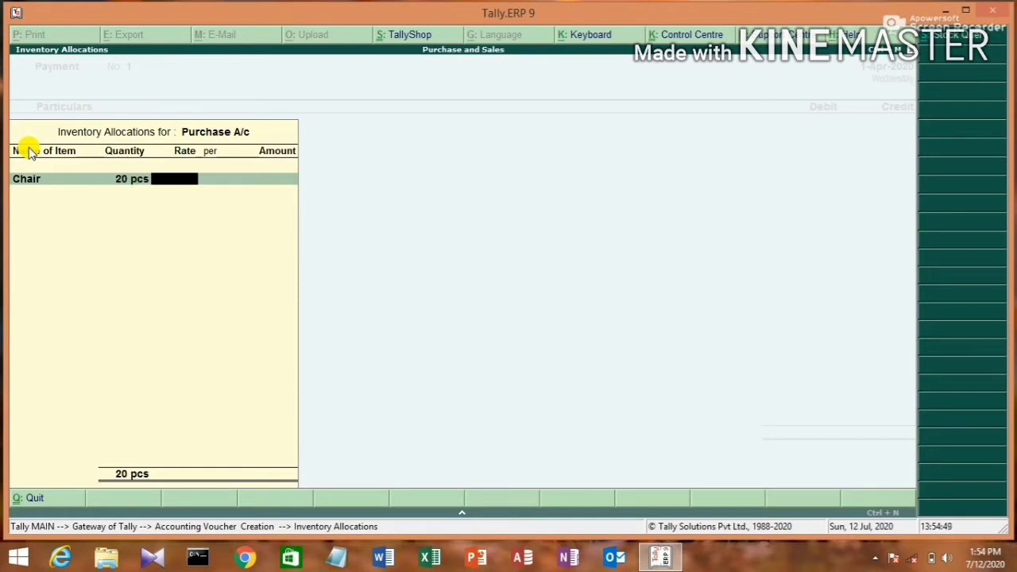
type("400")
key("Return")
key("Return")
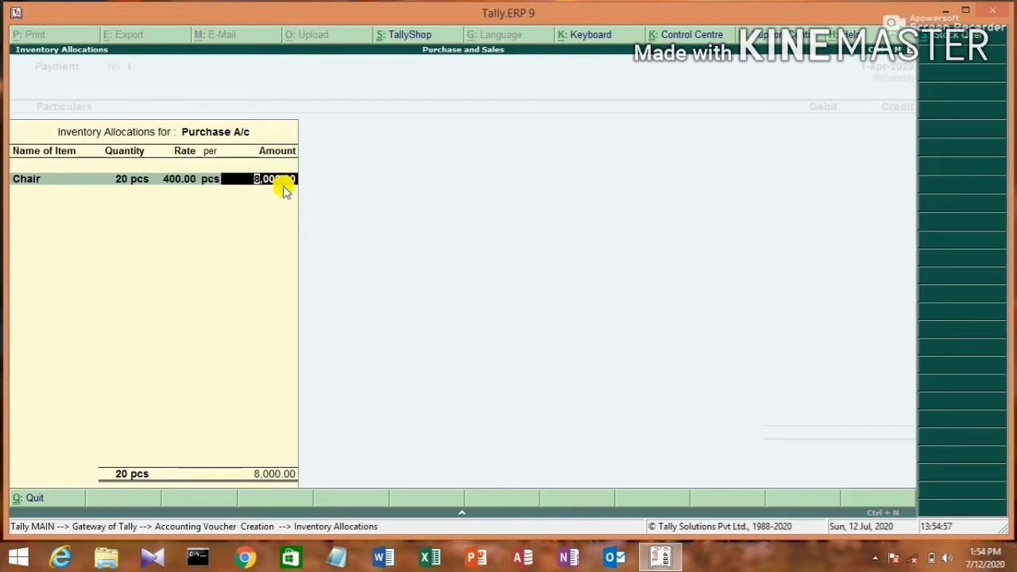
key("Return")
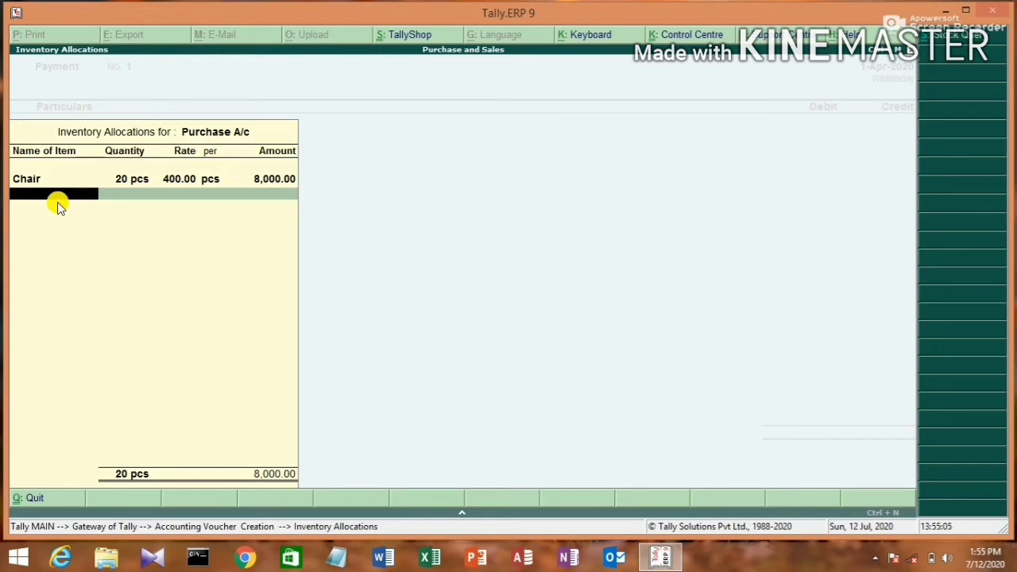
key("Return")
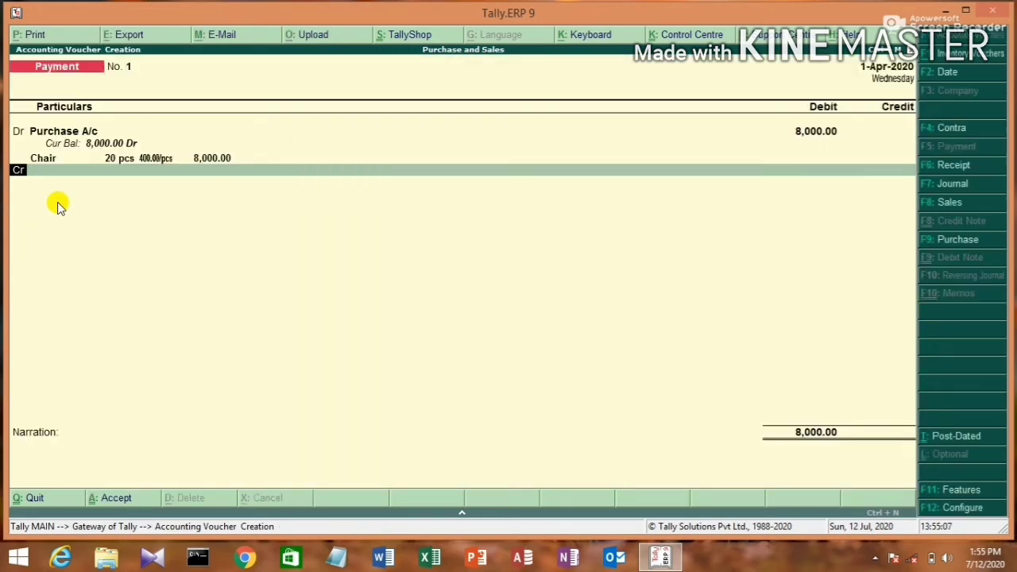
key("Return")
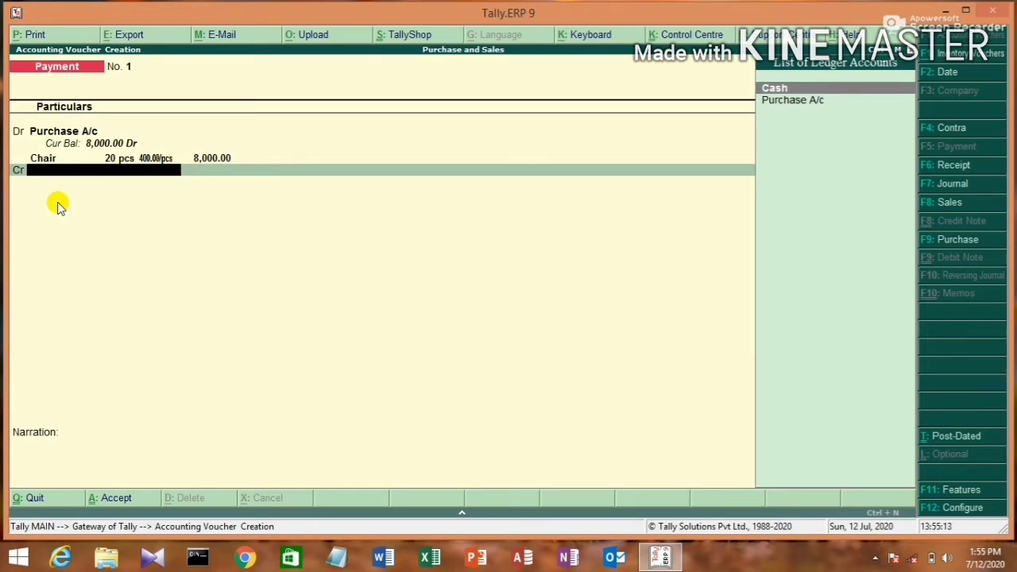
key("Return")
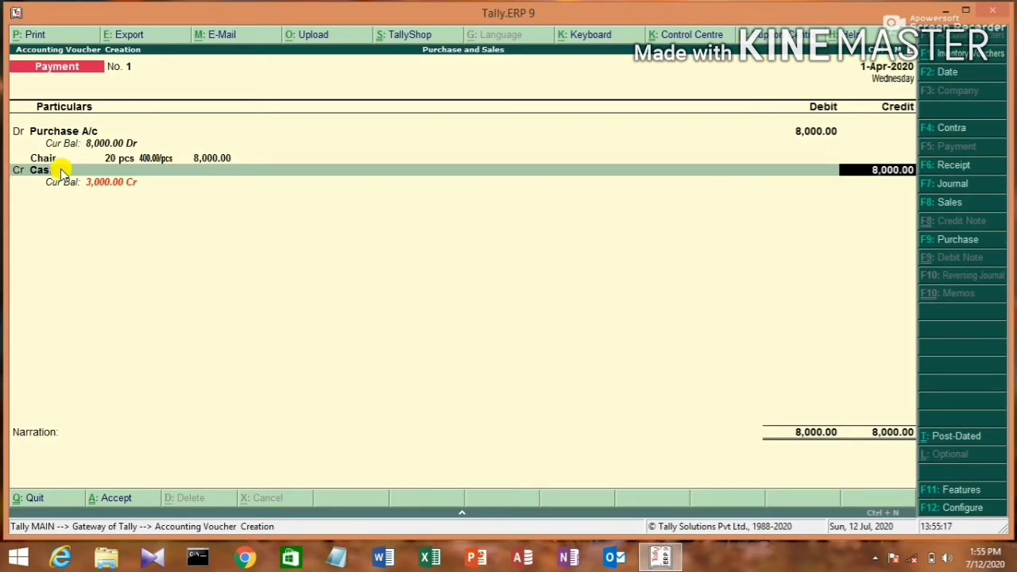
Step: Alter the Cash ledger from within the voucher, setting its opening balance to 10,000 Dr, and save the ledger
left_click(61, 172)
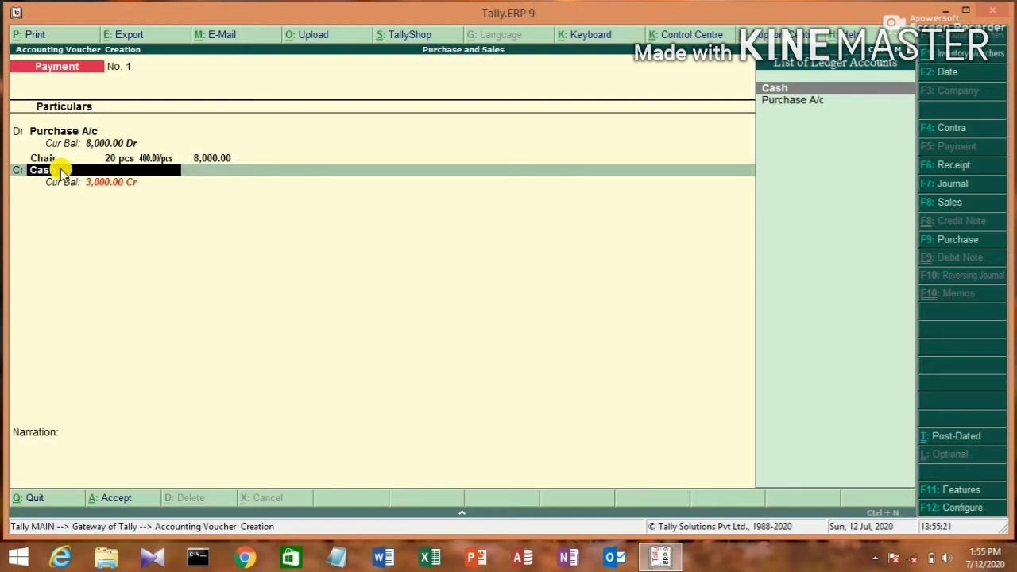
key("ctrl+Return")
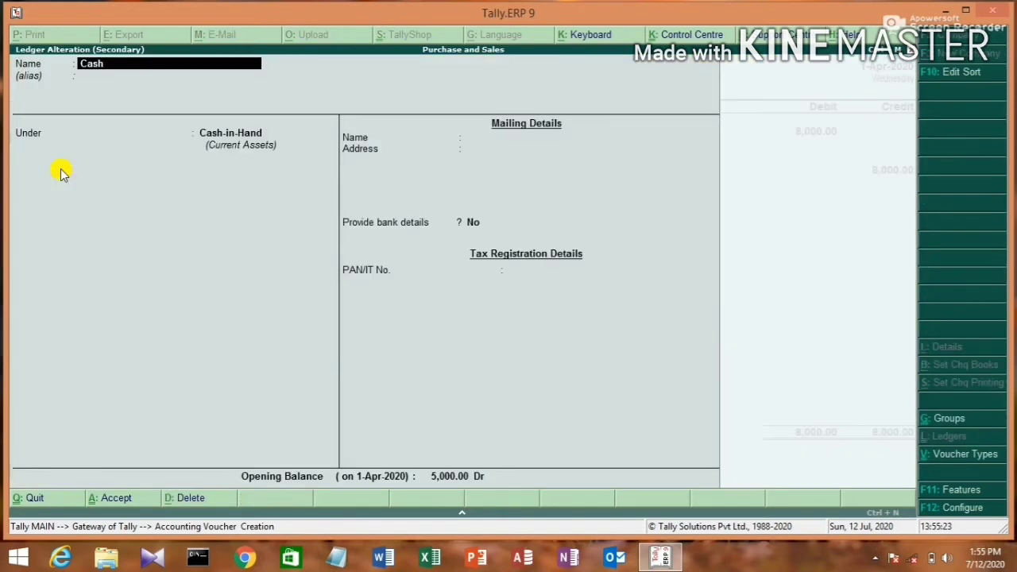
key("Return")
key("Return")
key("Return")
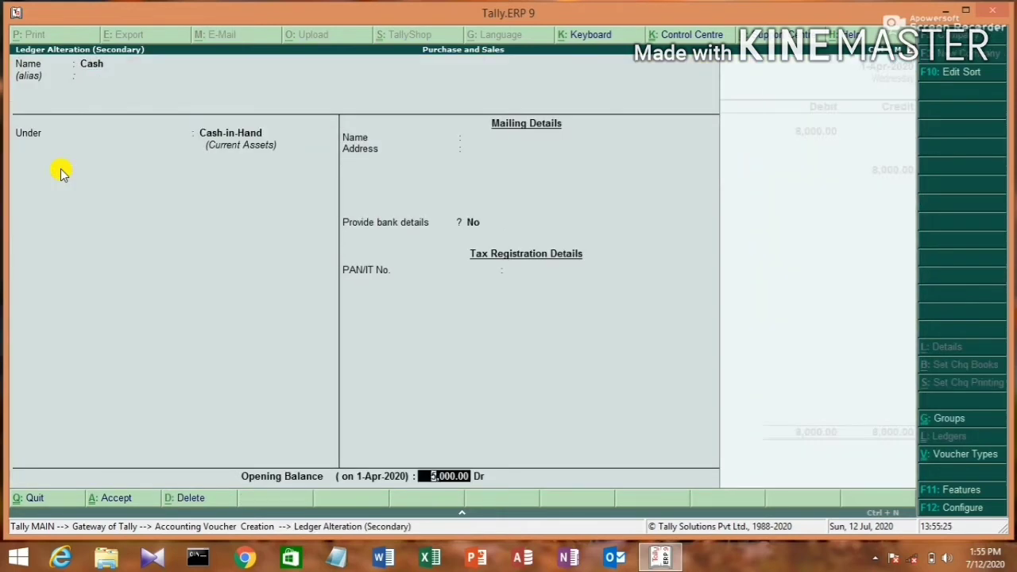
key("BackSpace")
type("10000")
key("Return")
key("Return")
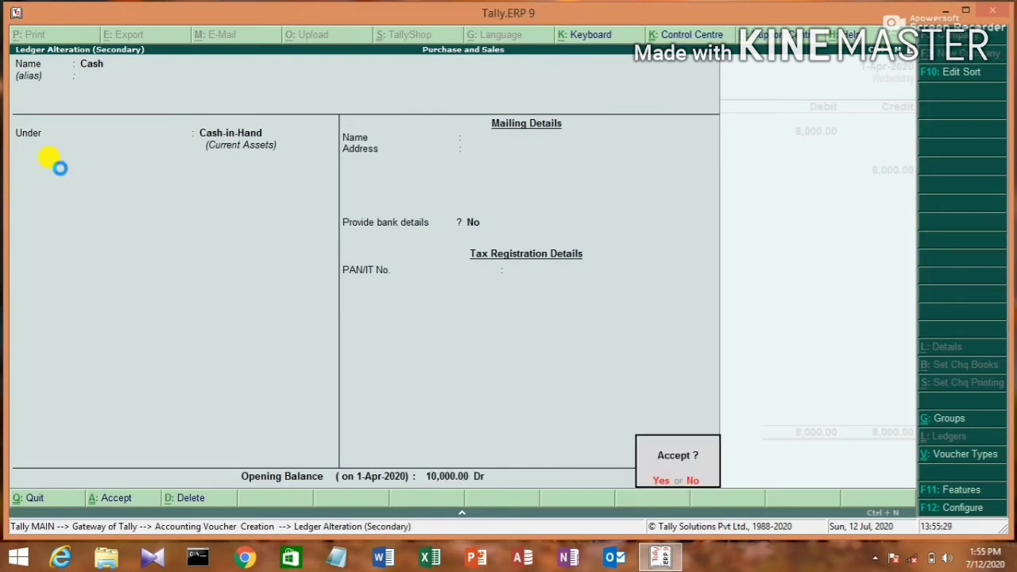
key("Return")
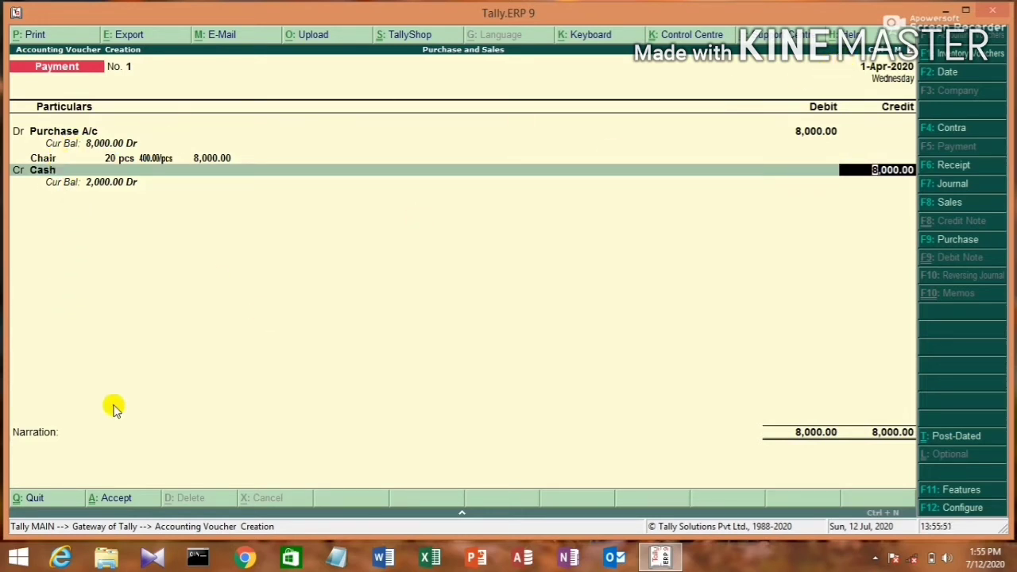
Step: Save the payment voucher without a narration and return to the Gateway of Tally
key("Return")
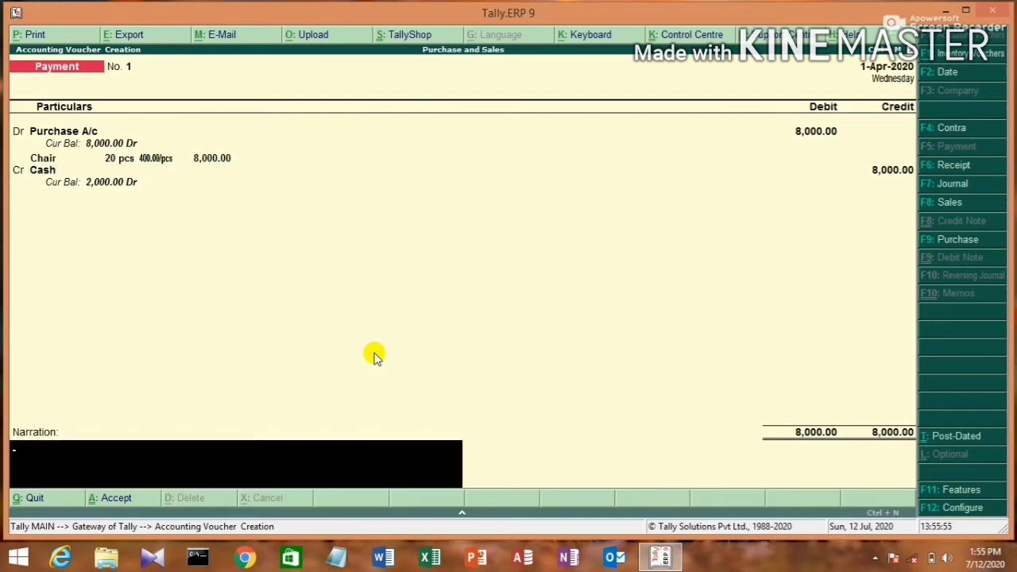
key("Return")
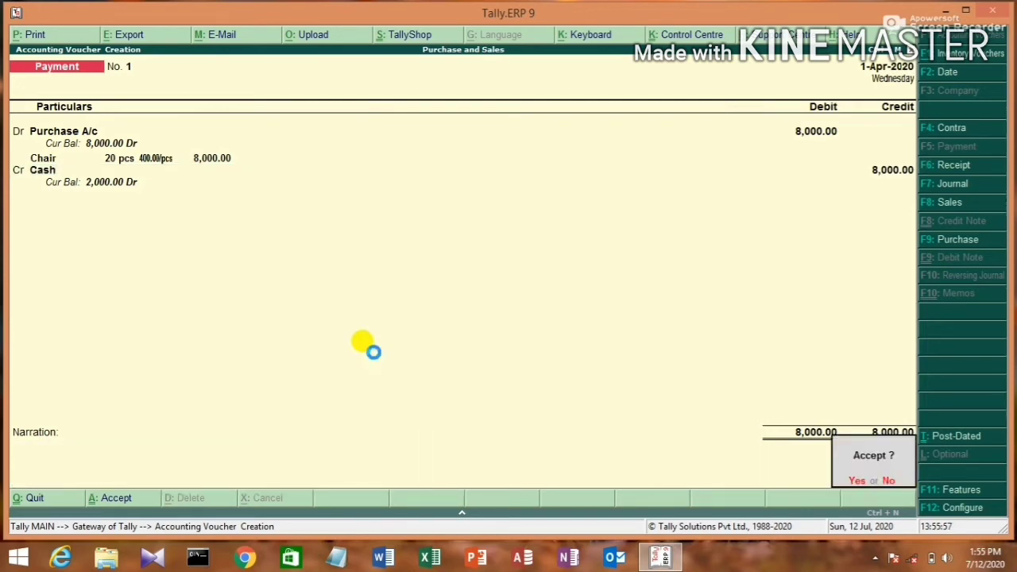
key("Return")
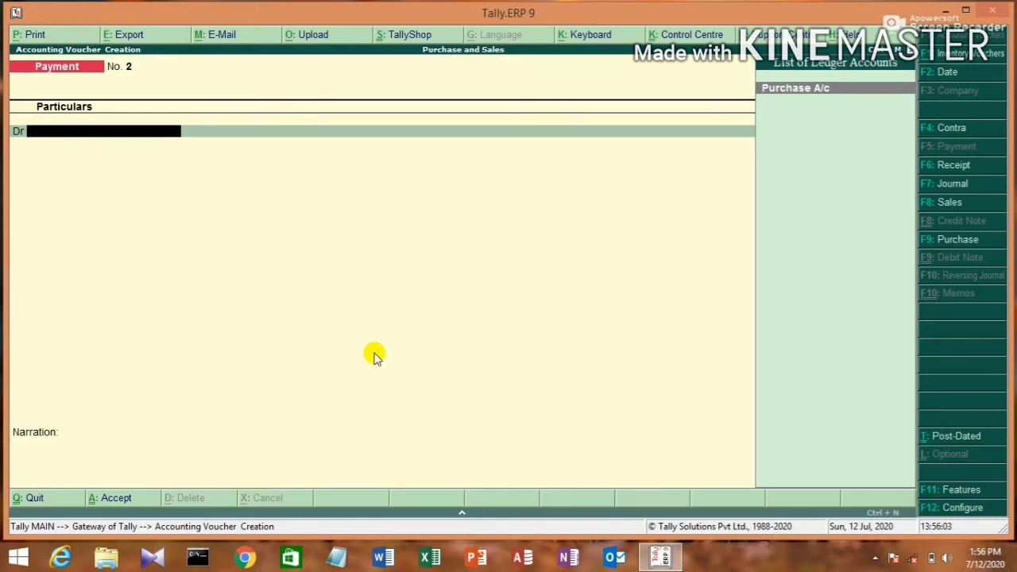
key("Escape")
key("y")
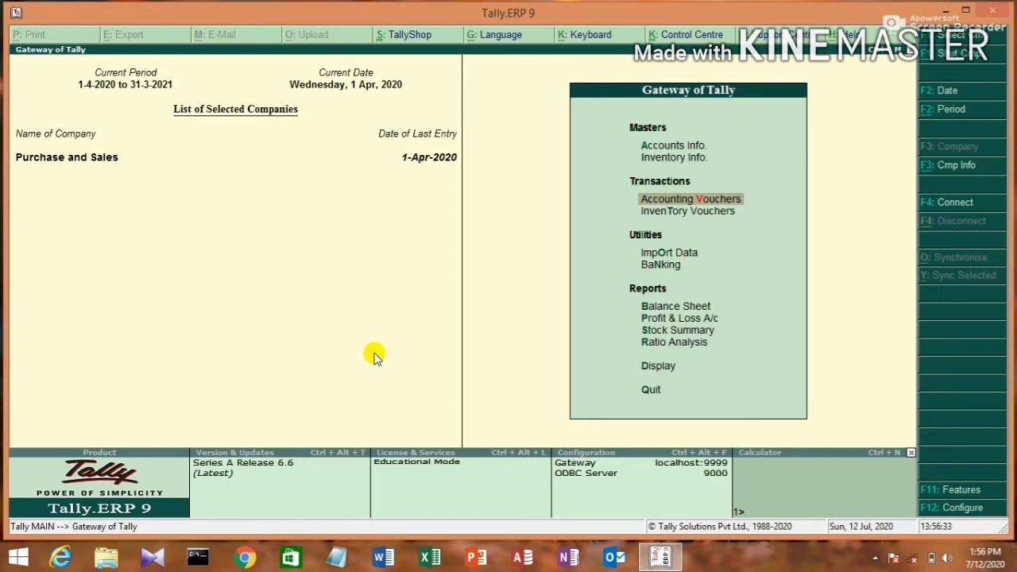
Step: Start creating a single ledger in the accounts masters and name it "Sales A/c"
key("Up")
key("Up")
key("Return")
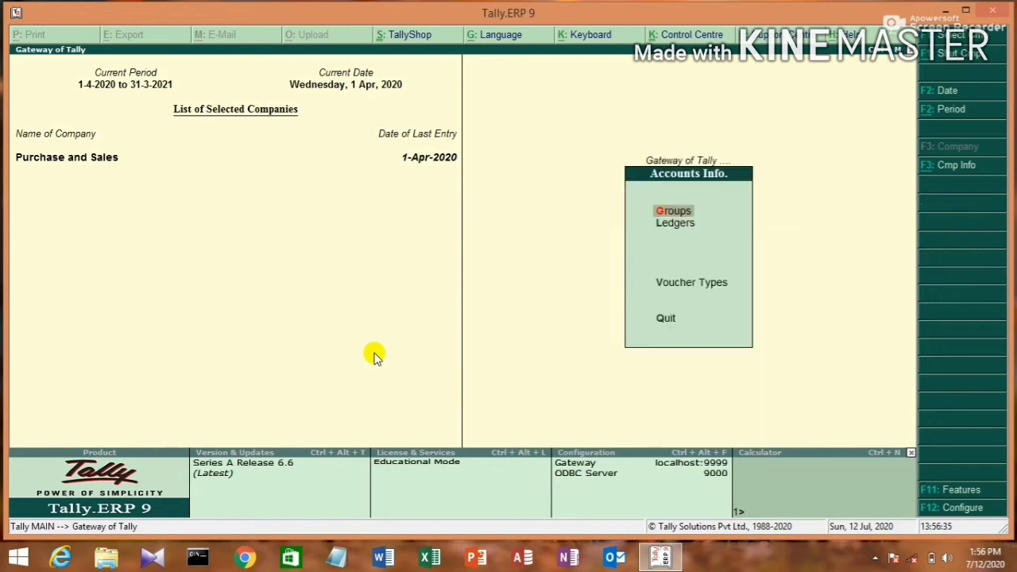
key("Down")
key("Return")
key("Return")
type("S")
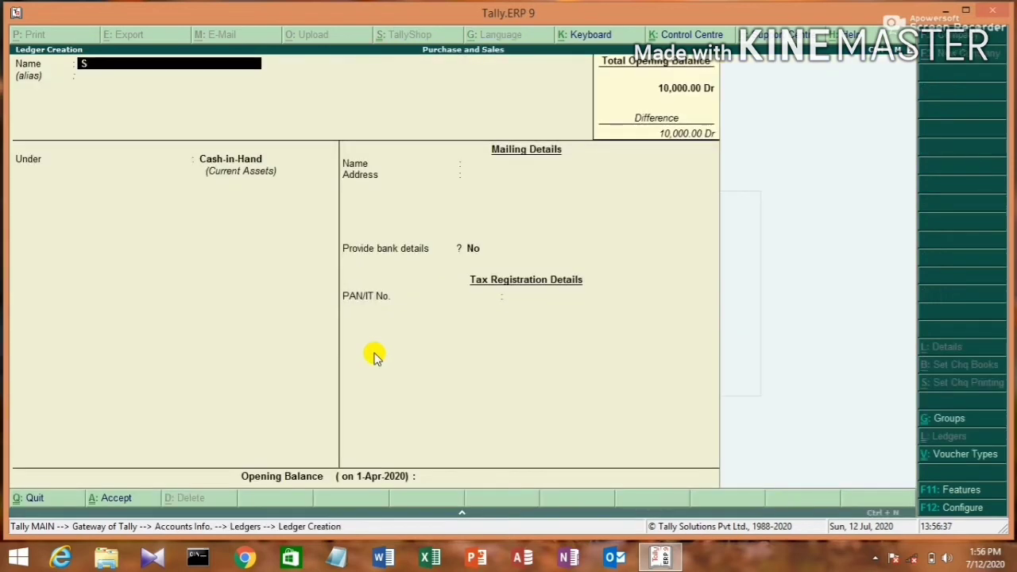
type("ales A/x")
key("BackSpace")
type("c")
key("Return")
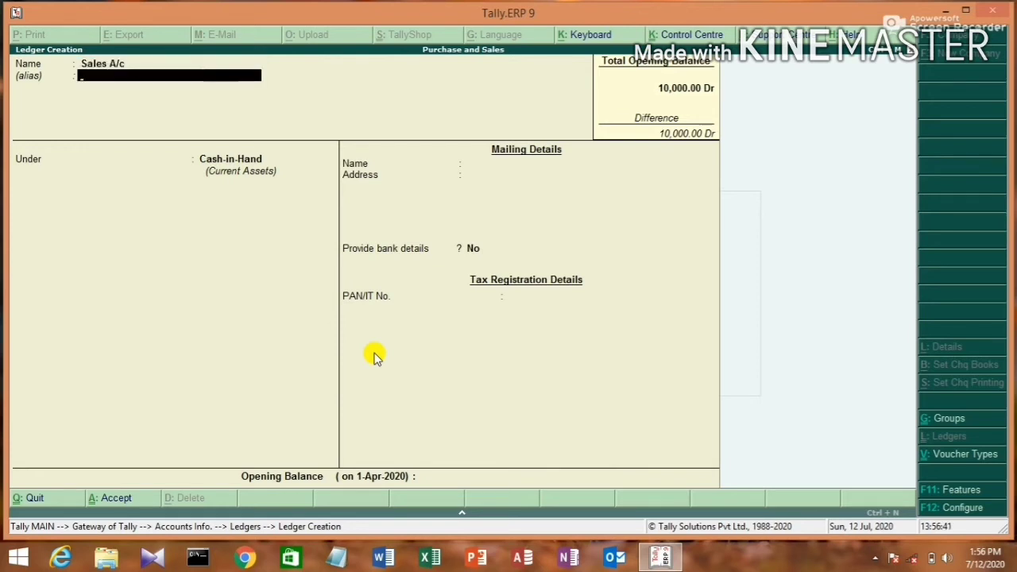
Step: Place Sales A/c under Sales Accounts with inventory values affected, ledger type Not Applicable and no bank details, then save it and leave ledger creation
key("Return")
type("Sa")
key("Return")
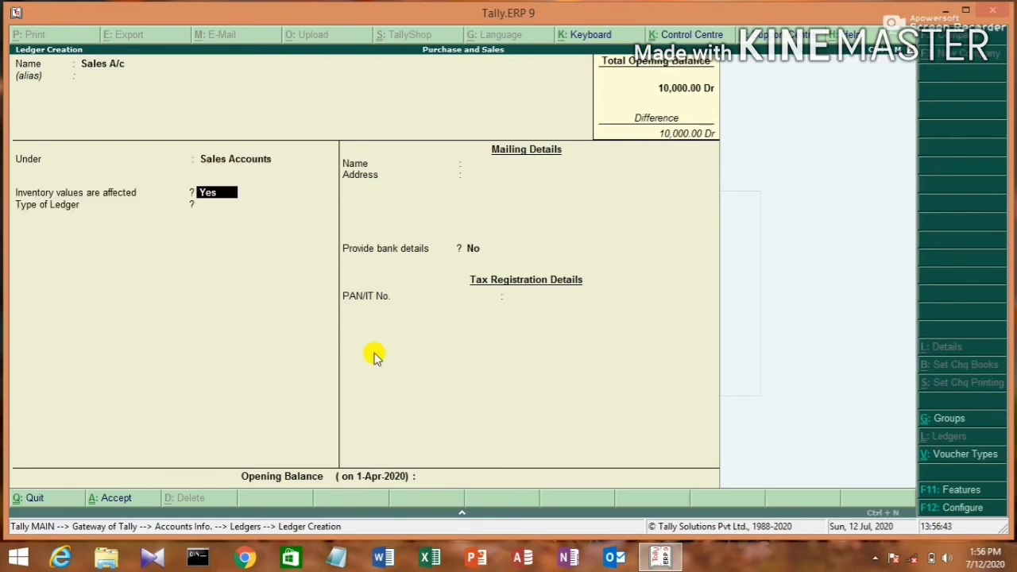
key("Return")
key("Return")
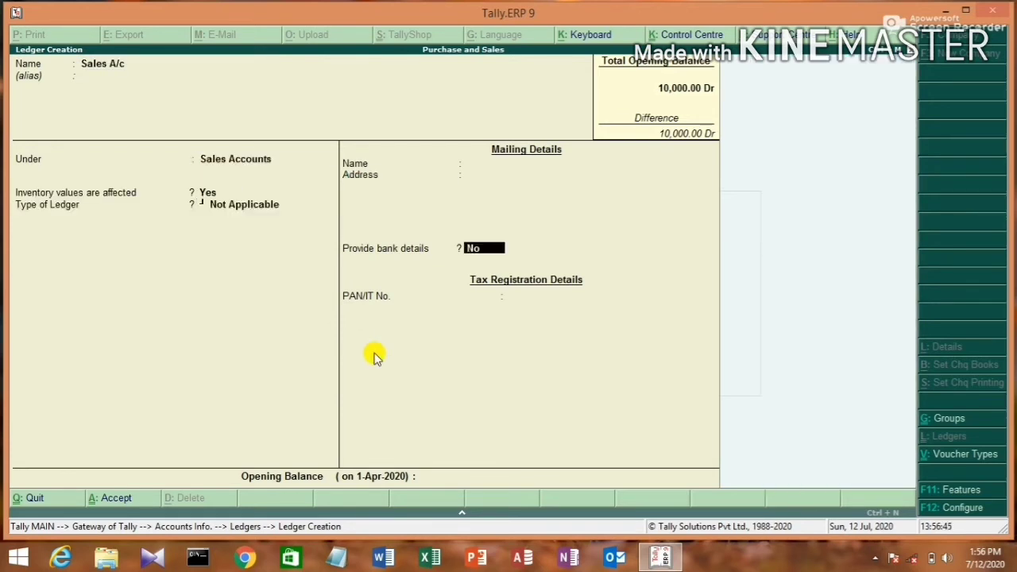
key("Return")
key("Return")
key("Return")
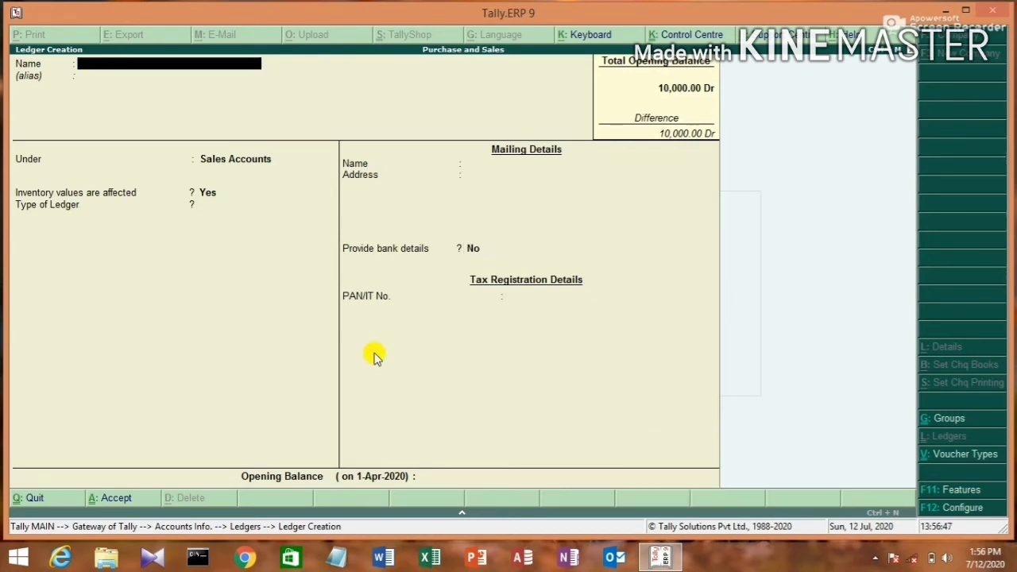
key("Escape")
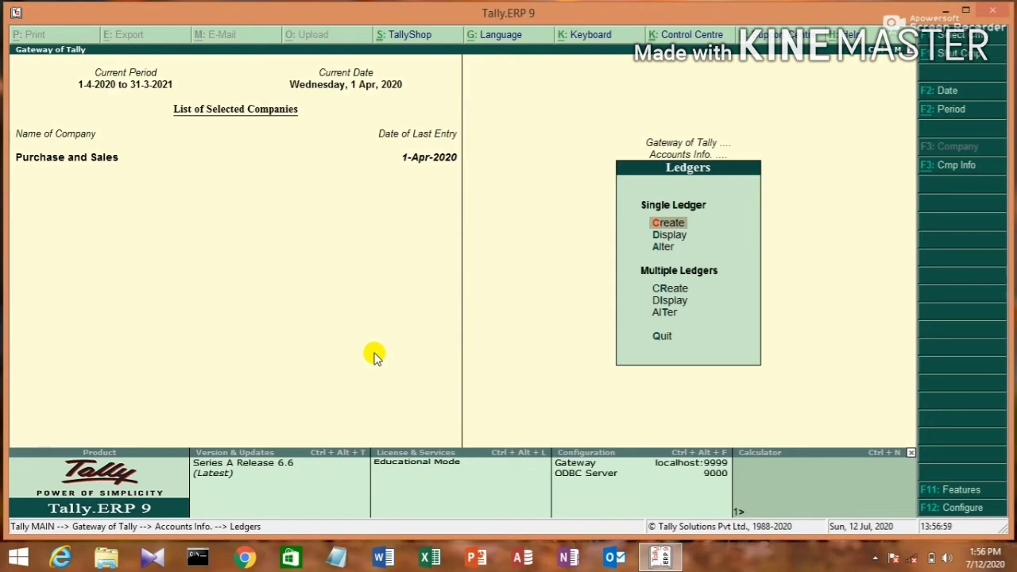
Step: Return from the ledger masters to the Gateway of Tally and start a Receipt voucher in the accounting vouchers
key("Escape")
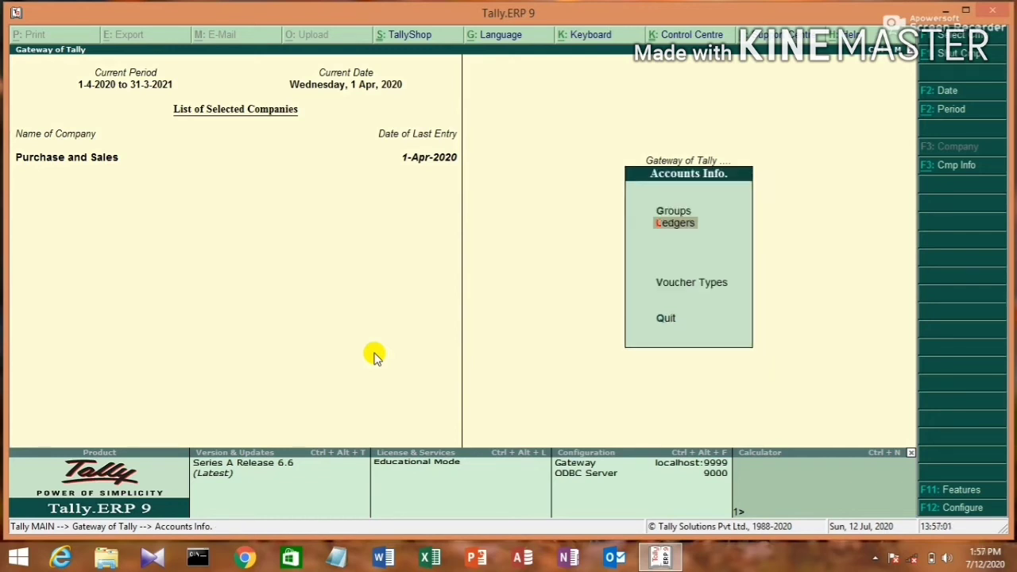
key("Escape")
key("Escape")
key("Escape")
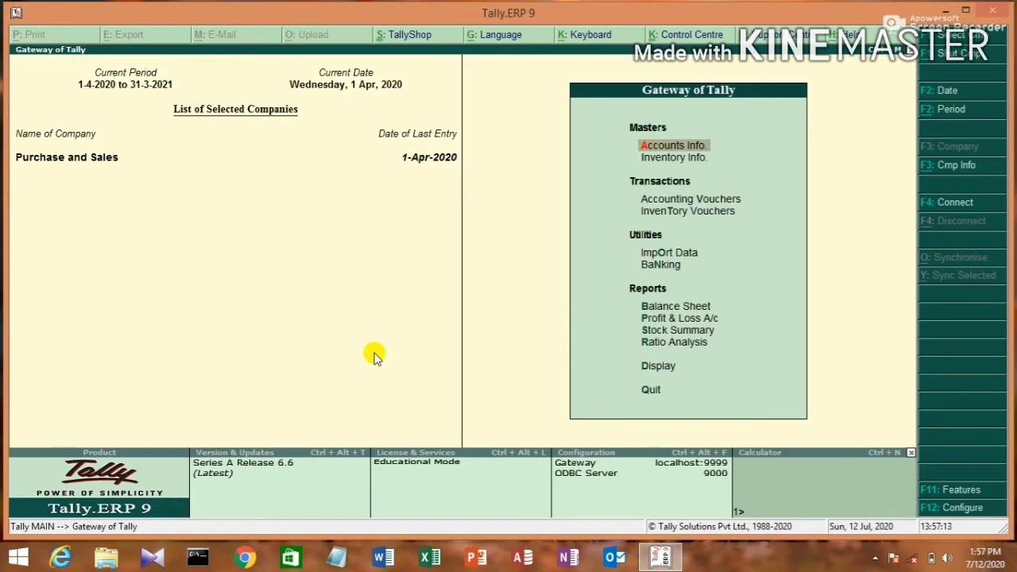
key("Down")
key("Down")
key("Return")
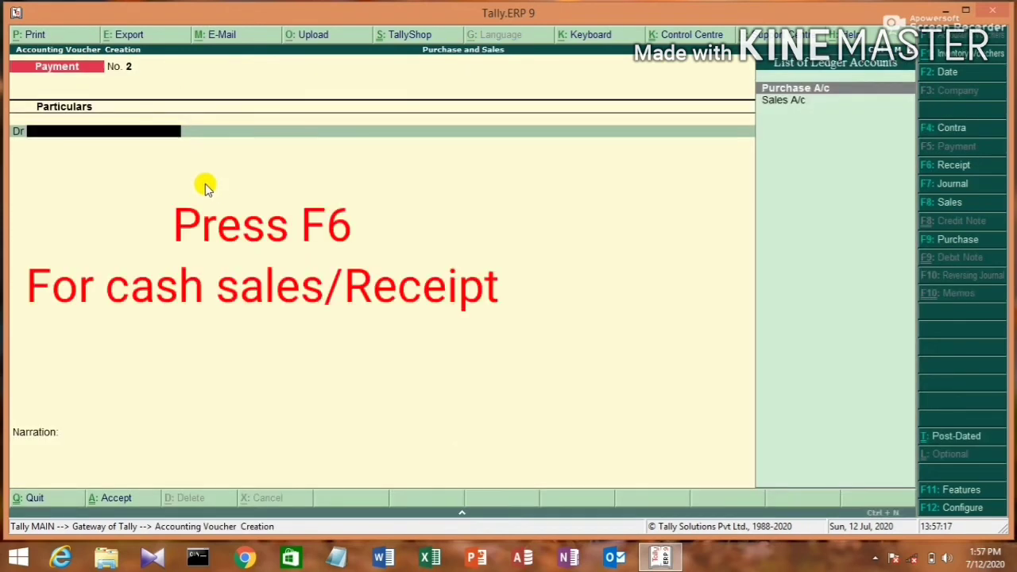
left_click(945, 166)
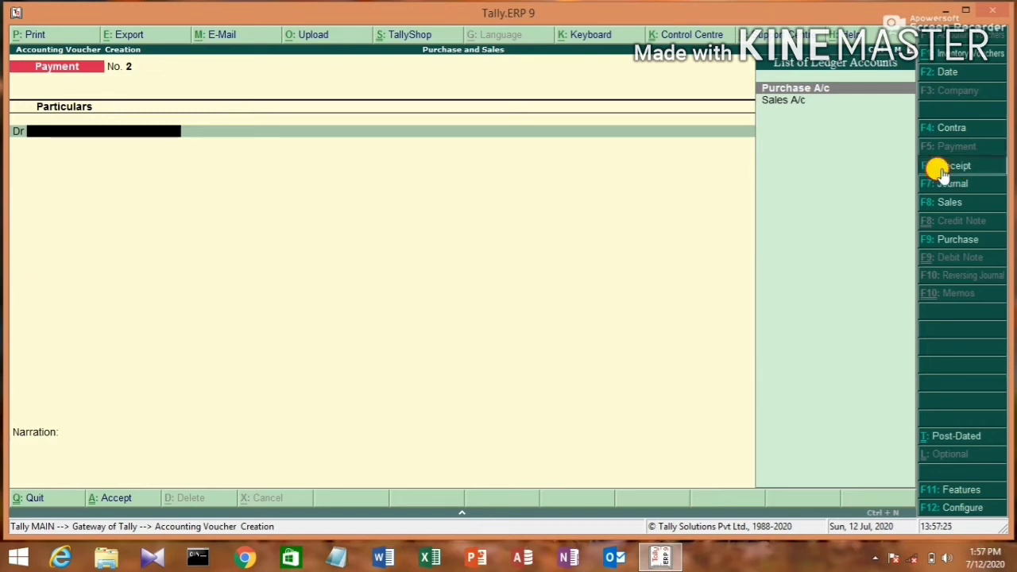
key("super+c")
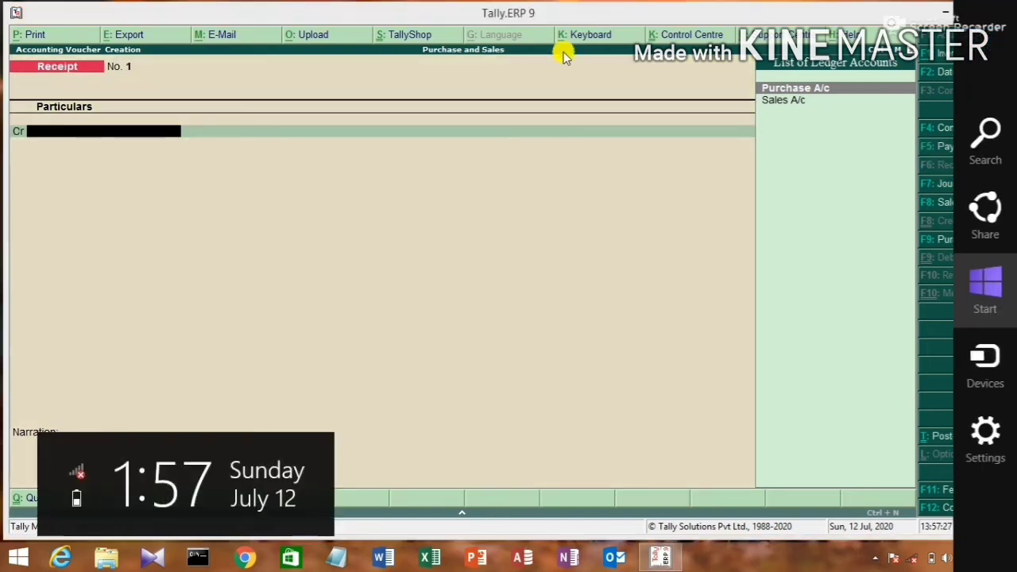
left_click(437, 141)
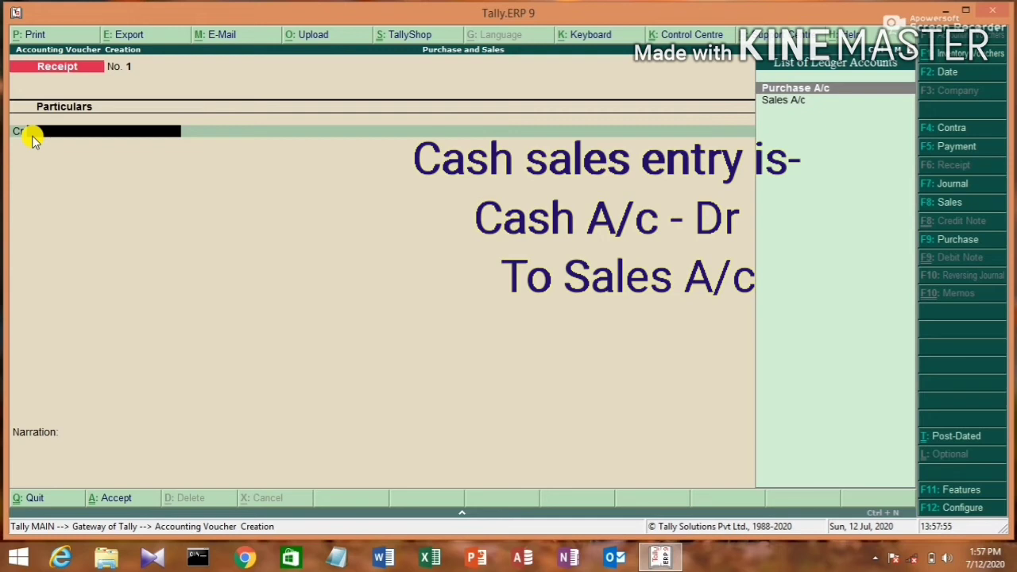
Step: Credit Sales A/c in the receipt voucher and allocate 15 pcs of the Chair item at a rate of 500
type("s")
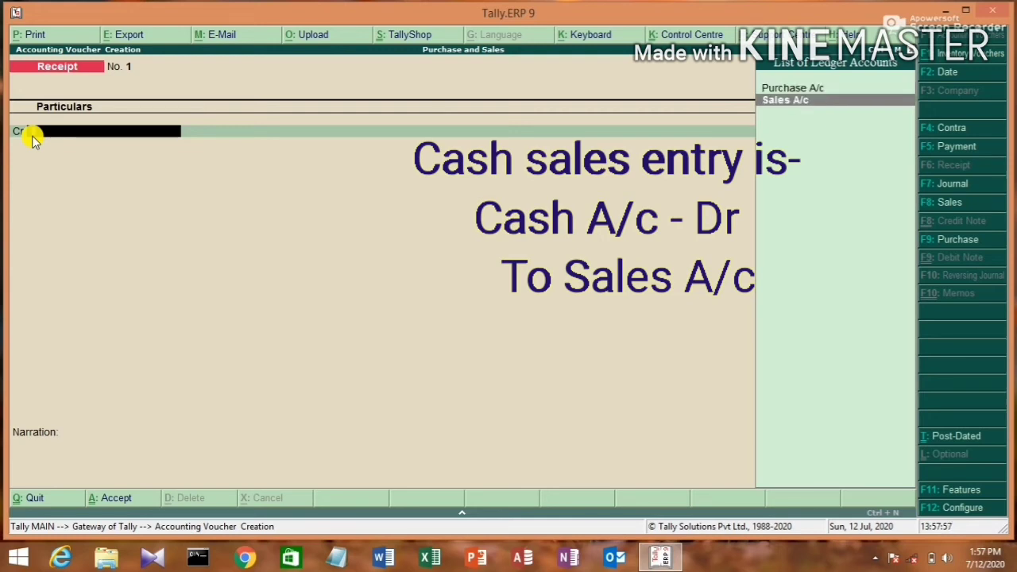
key("Return")
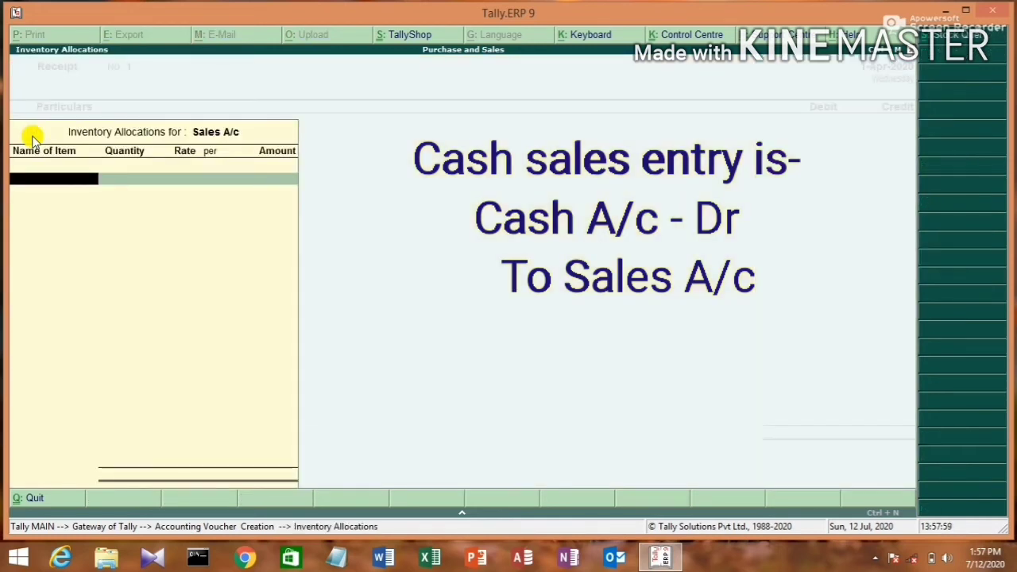
type("c")
key("Return")
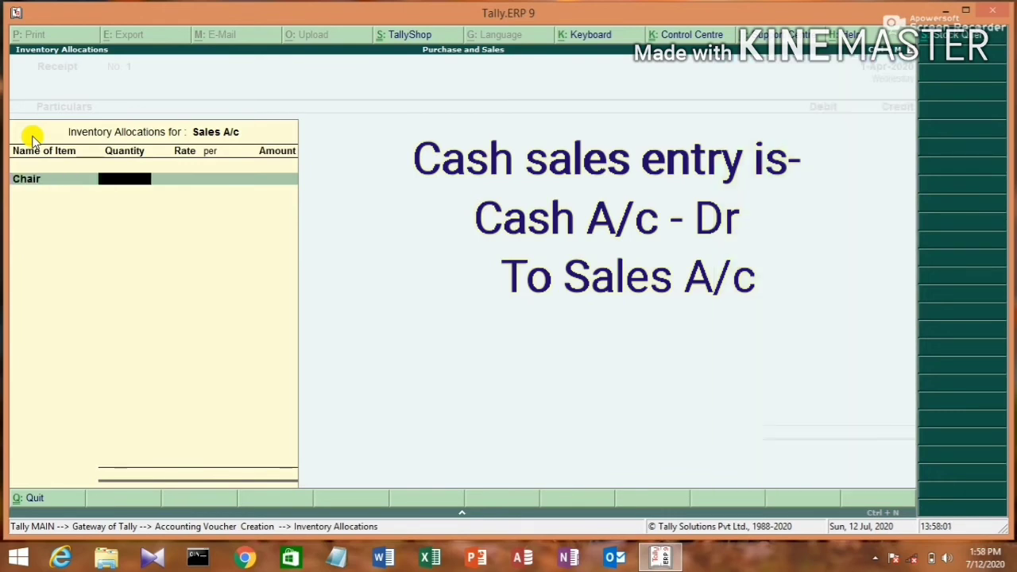
type("15")
key("Return")
type("2")
key("BackSpace")
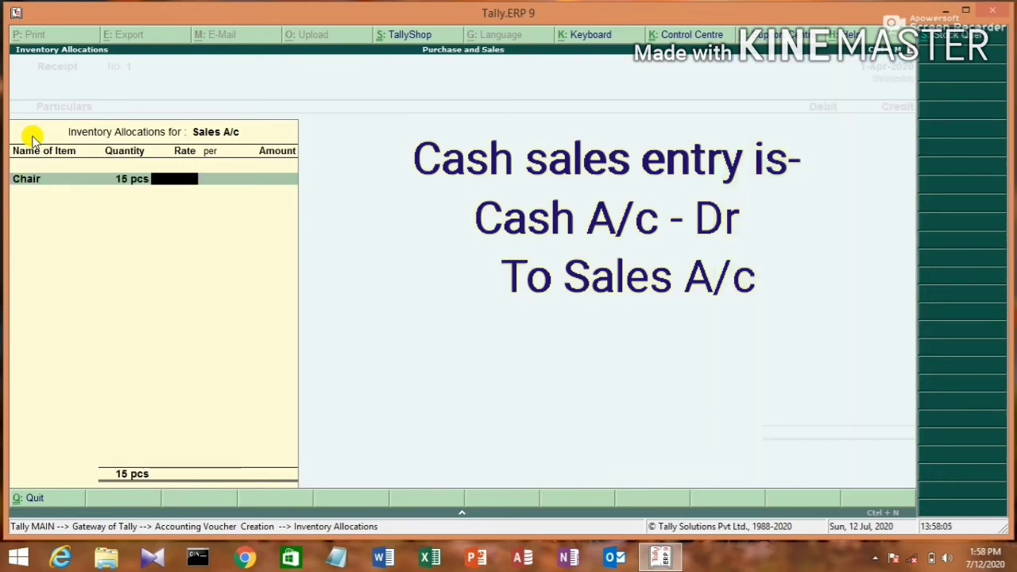
type("500")
key("Return")
key("Return")
key("Return")
key("Return")
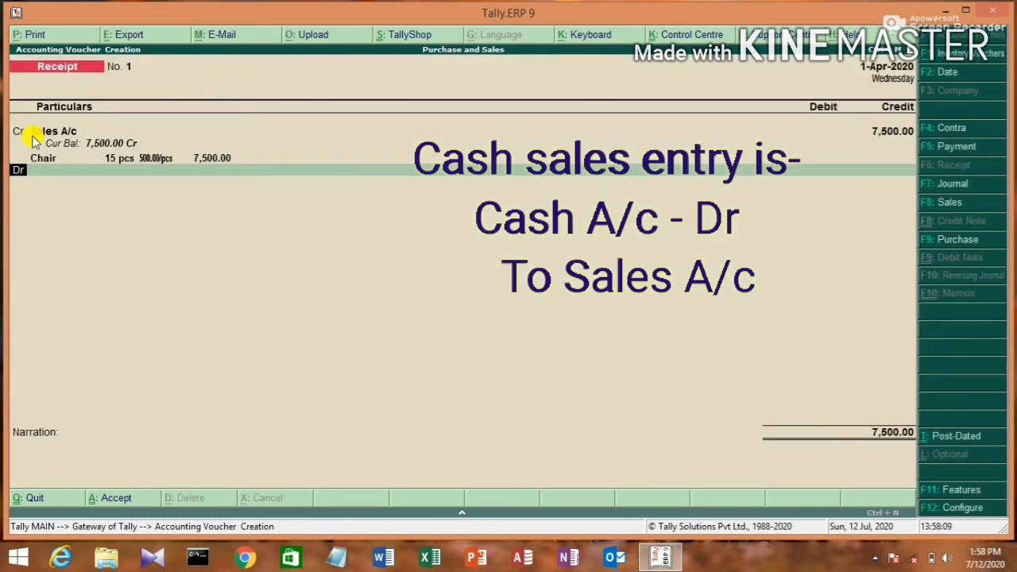
Step: Debit Cash with 7,500 in the receipt voucher, save it without a narration and return to the Gateway of Tally
type("Cas")
key("Return")
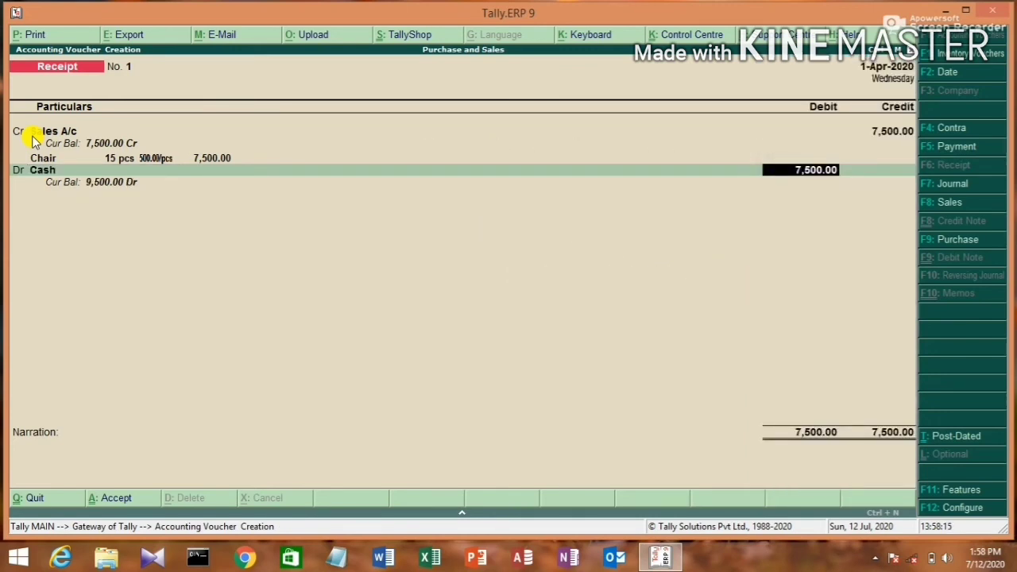
key("Return")
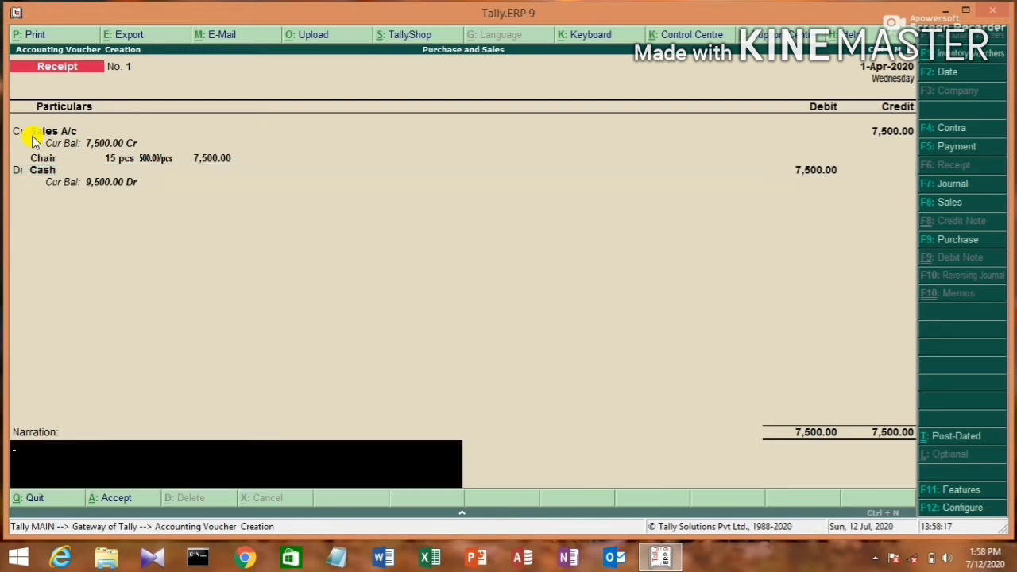
key("BackSpace")
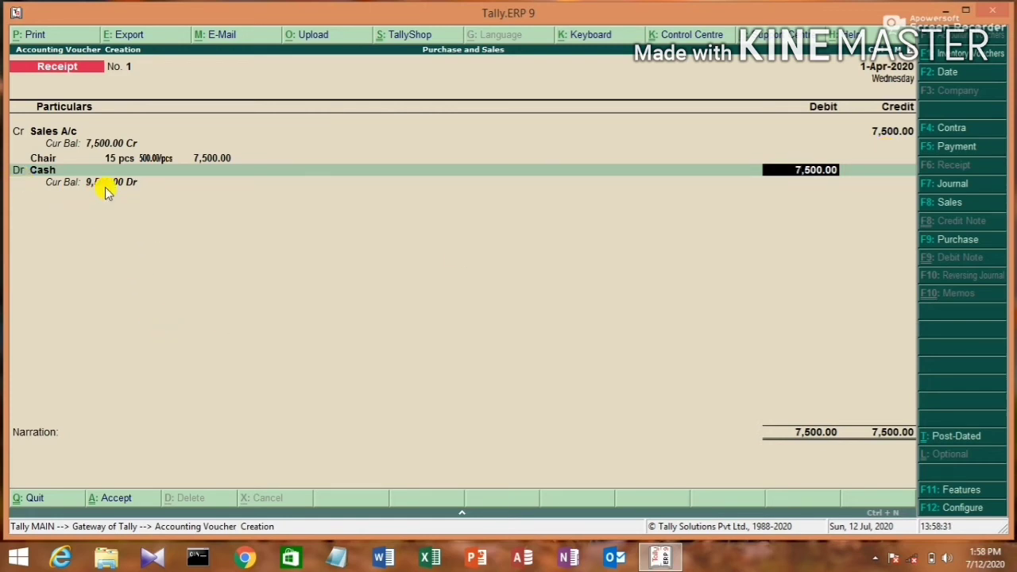
key("Return")
key("Return")
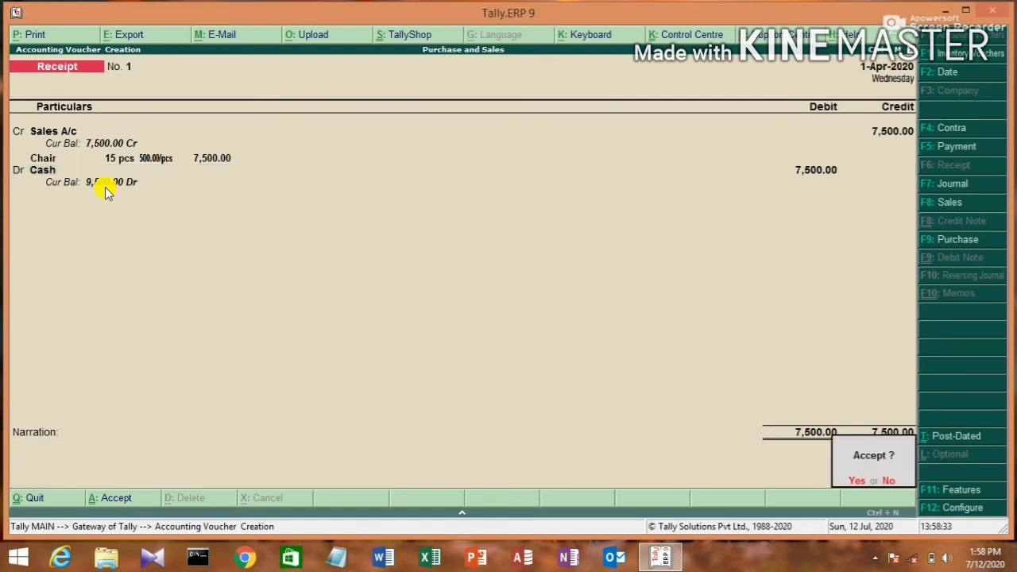
key("Return")
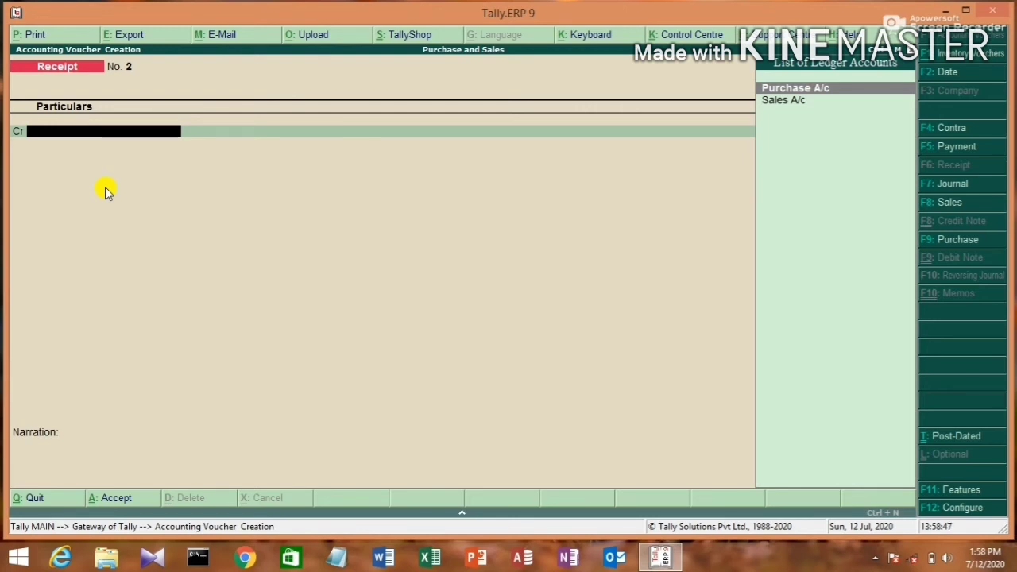
key("Escape")
key("y")
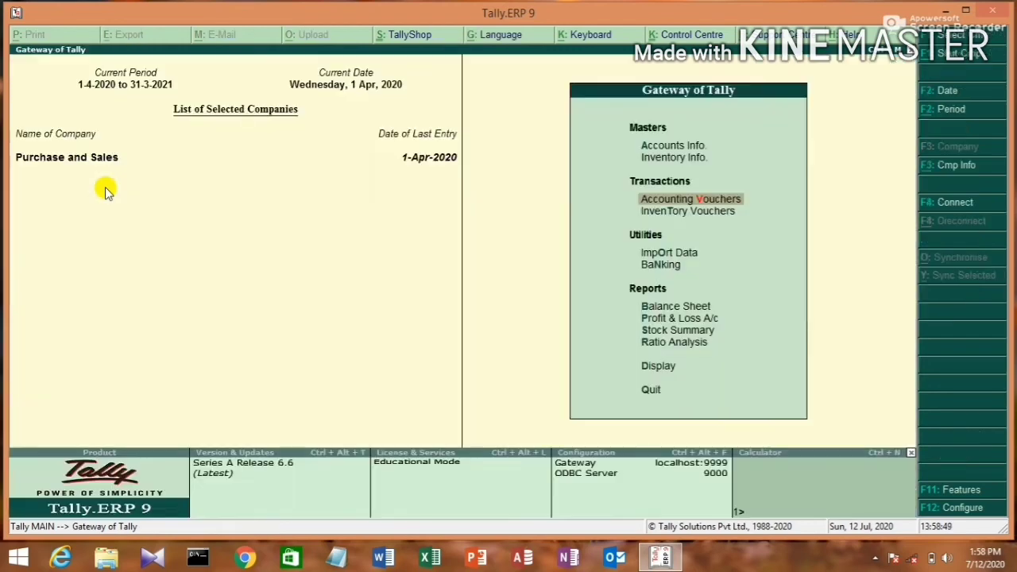
Step: Display the Balance Sheet to examine the closing stock and cash-in-hand, and close the report
key("Down")
key("Down")
key("Down")
key("Down")
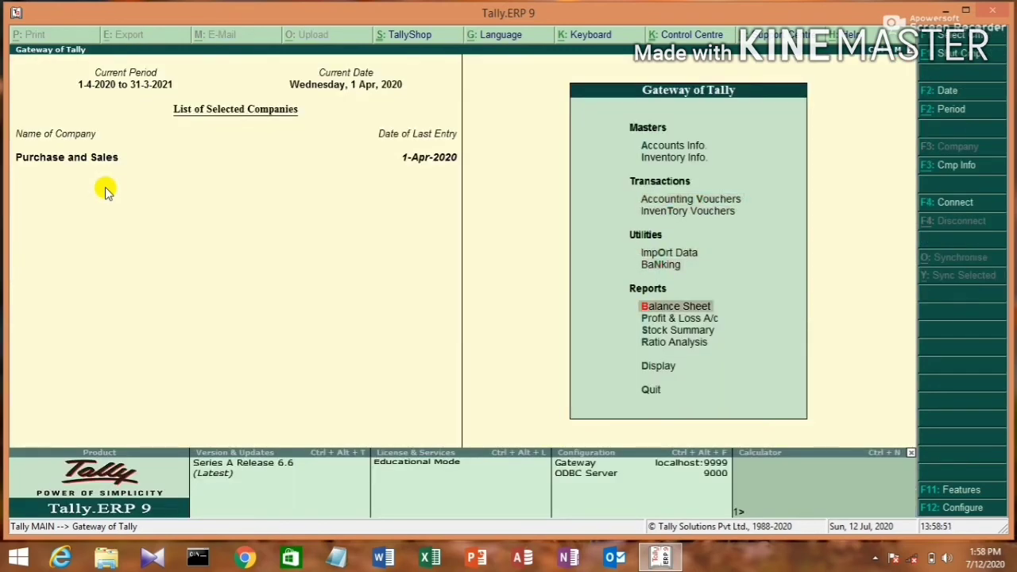
key("Return")
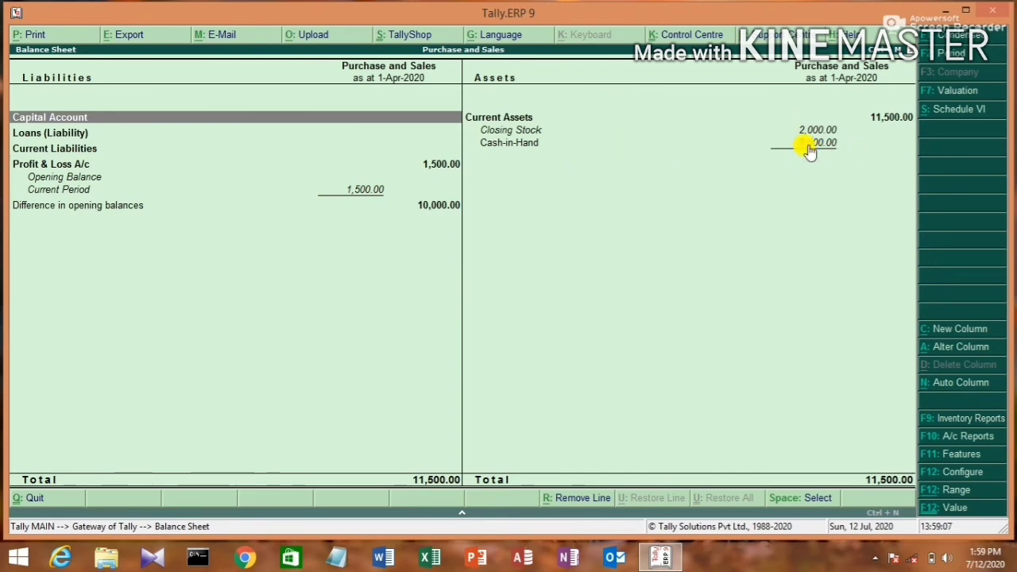
key("Escape")
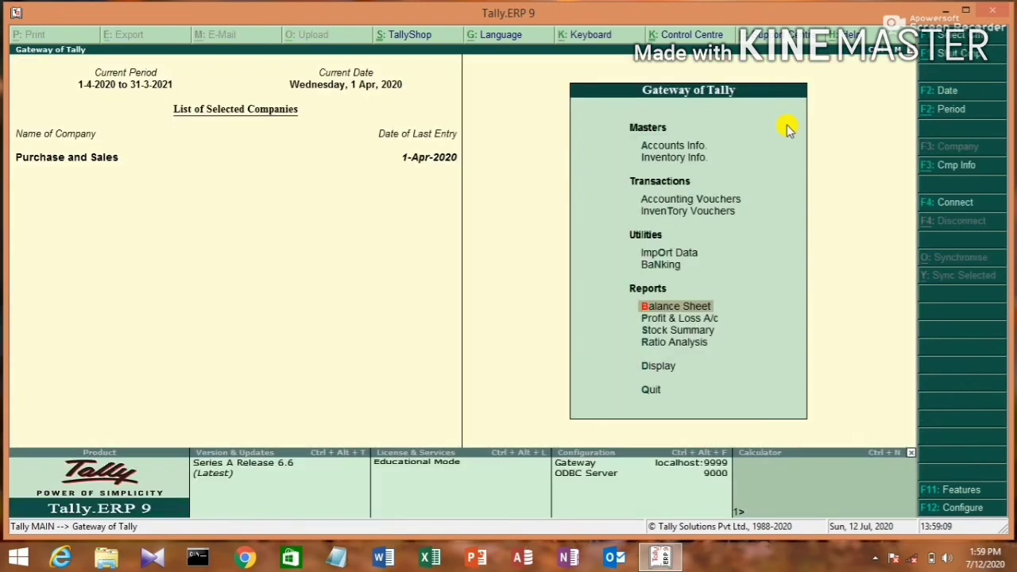
Step: Examine the Chair item's monthly inwards, outwards and closing balance under Furniture in the Stock Summary, and close the reports
key("Down")
key("Down")
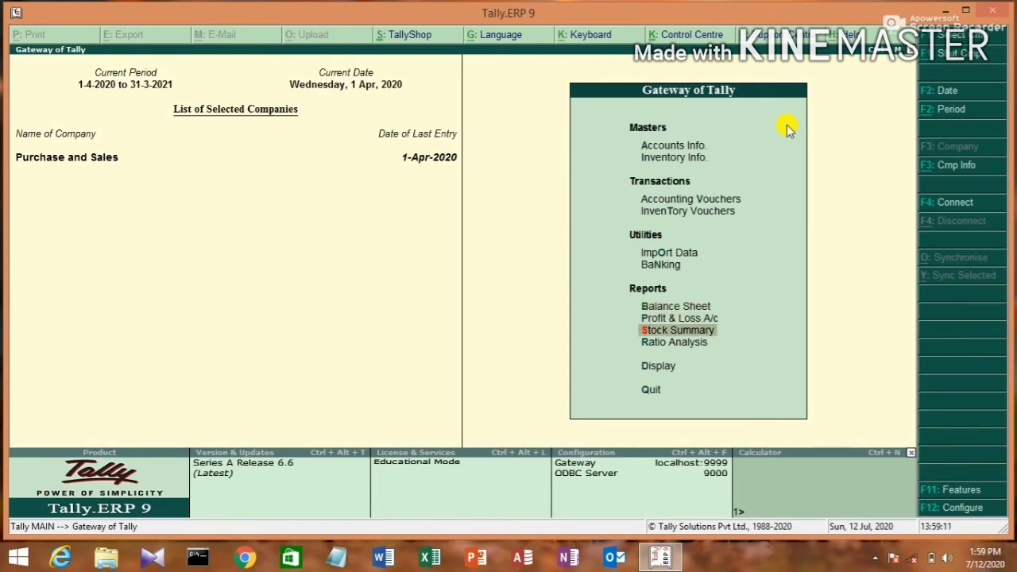
key("Return")
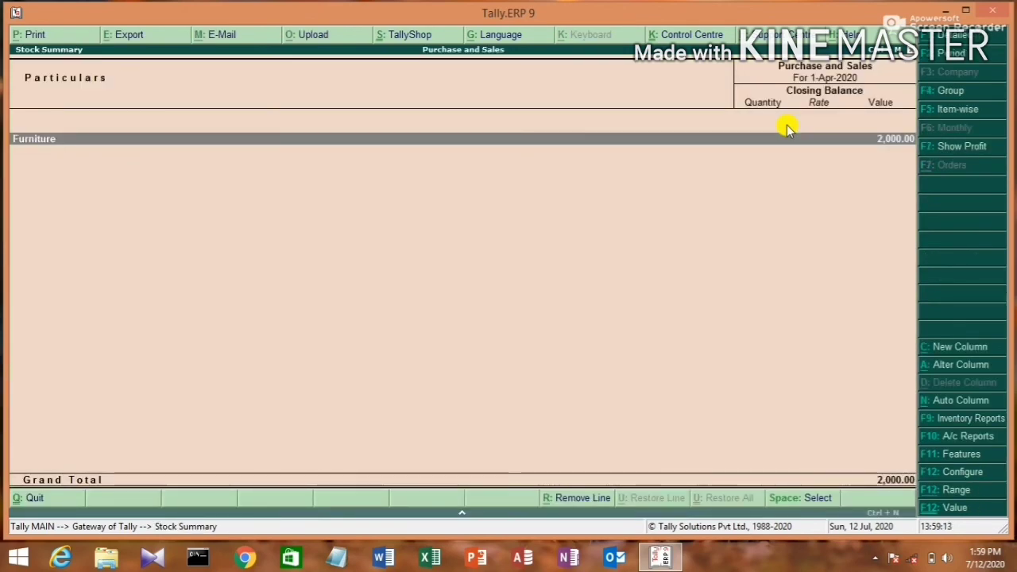
key("Return")
key("Return")
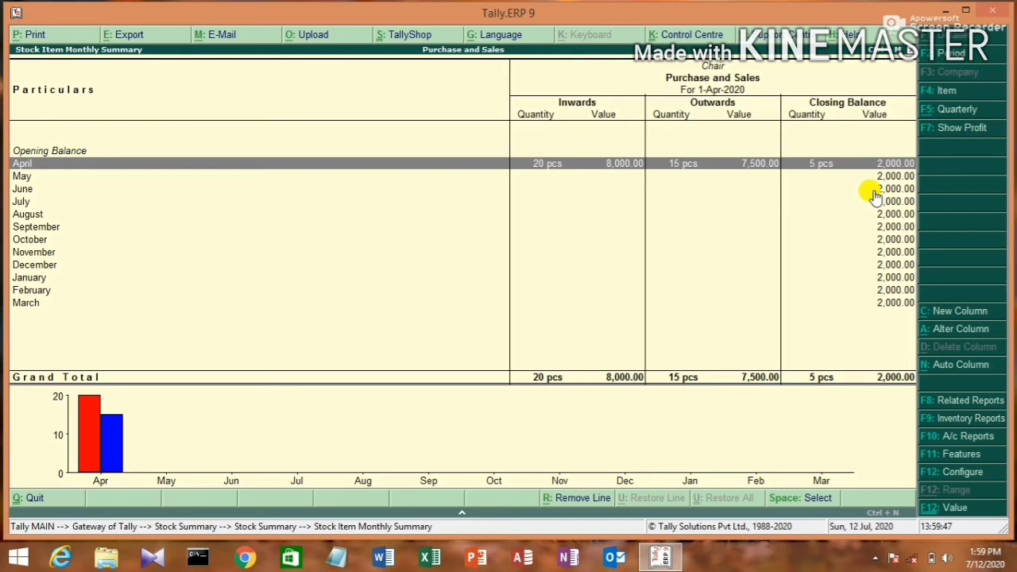
key("Escape")
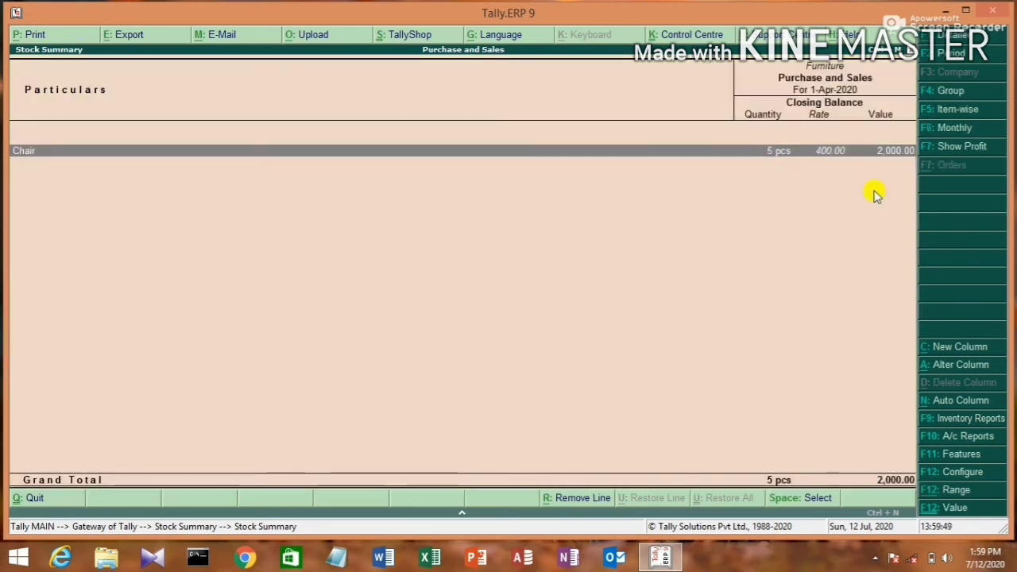
key("Return")
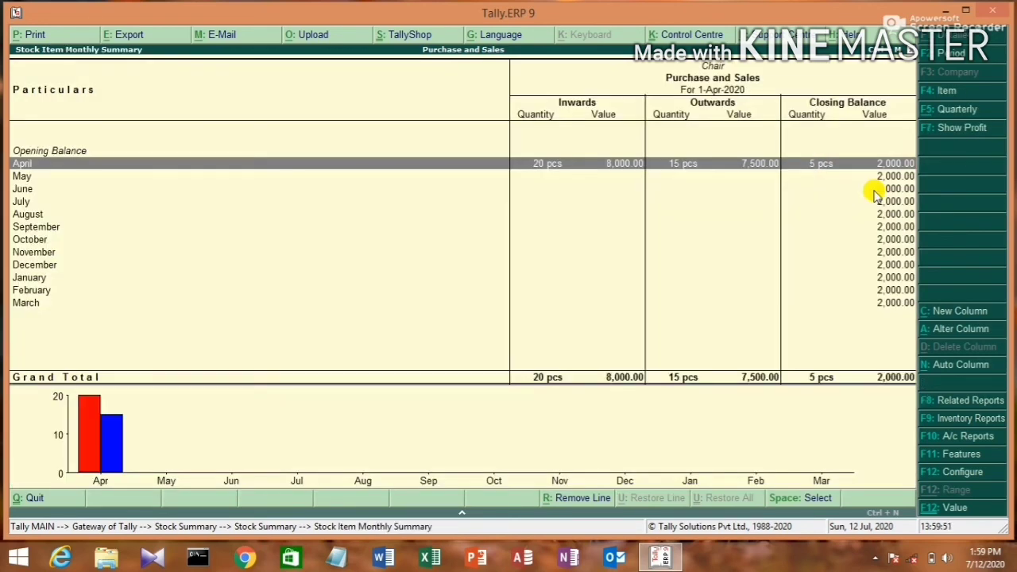
key("Escape")
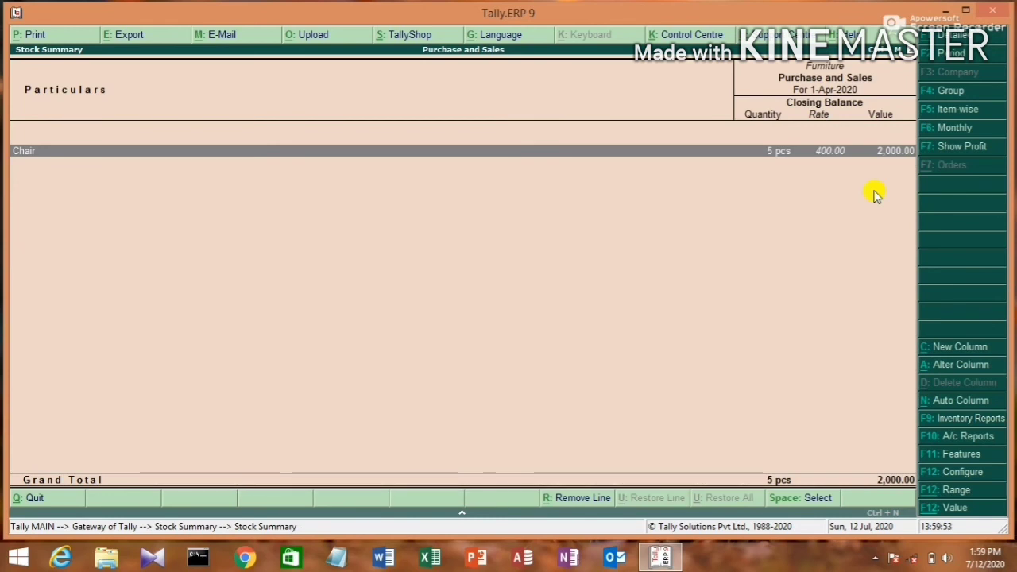
key("Escape")
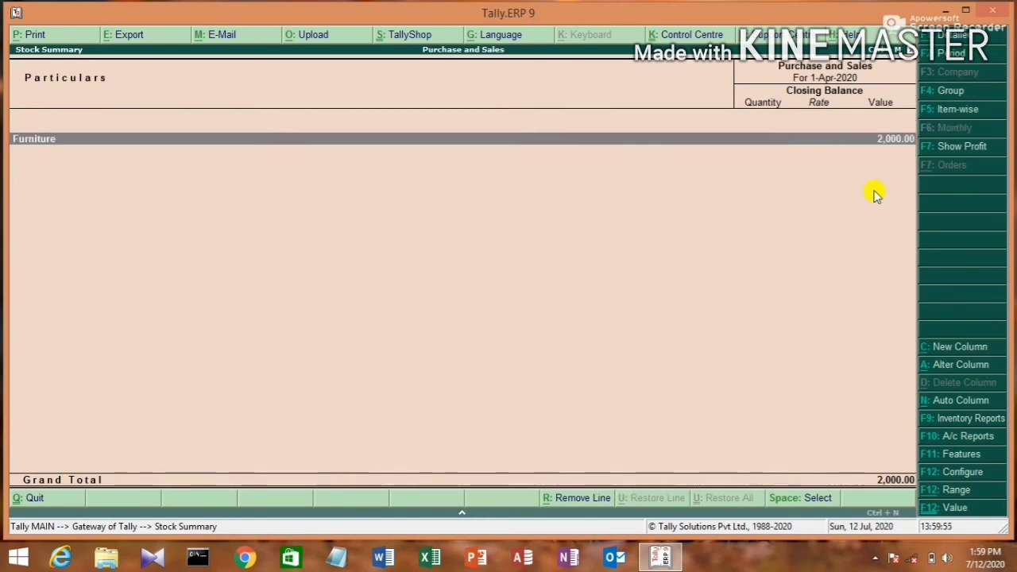
key("Escape")
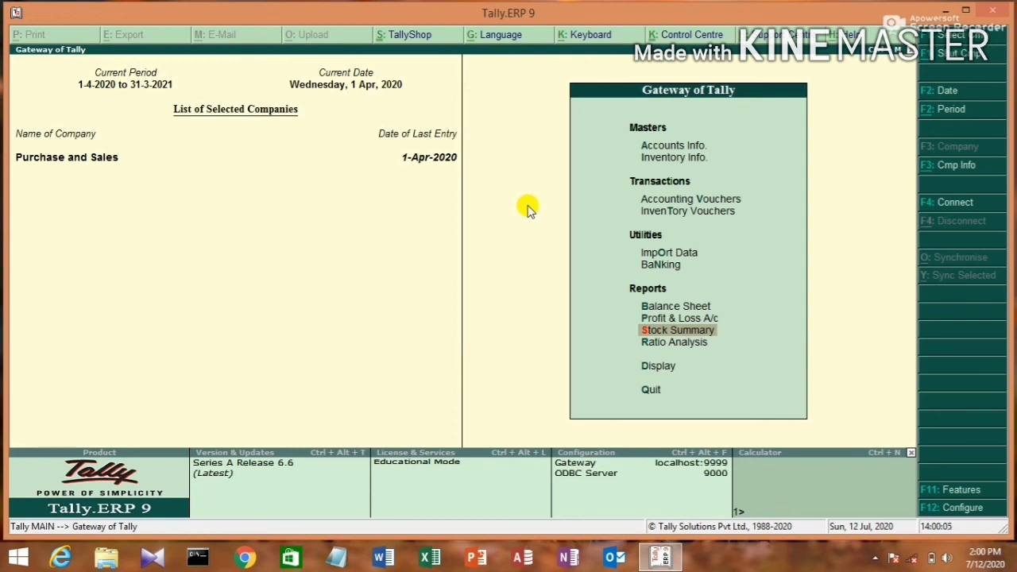
Step: Display the Day Book to see the vouchers recorded in the company
key("Down")
key("Down")
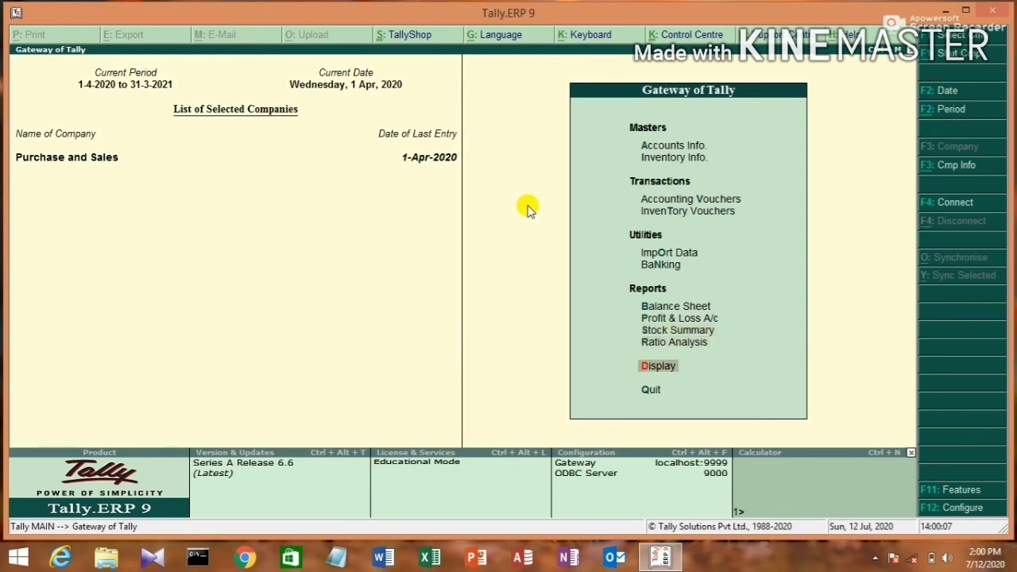
key("Return")
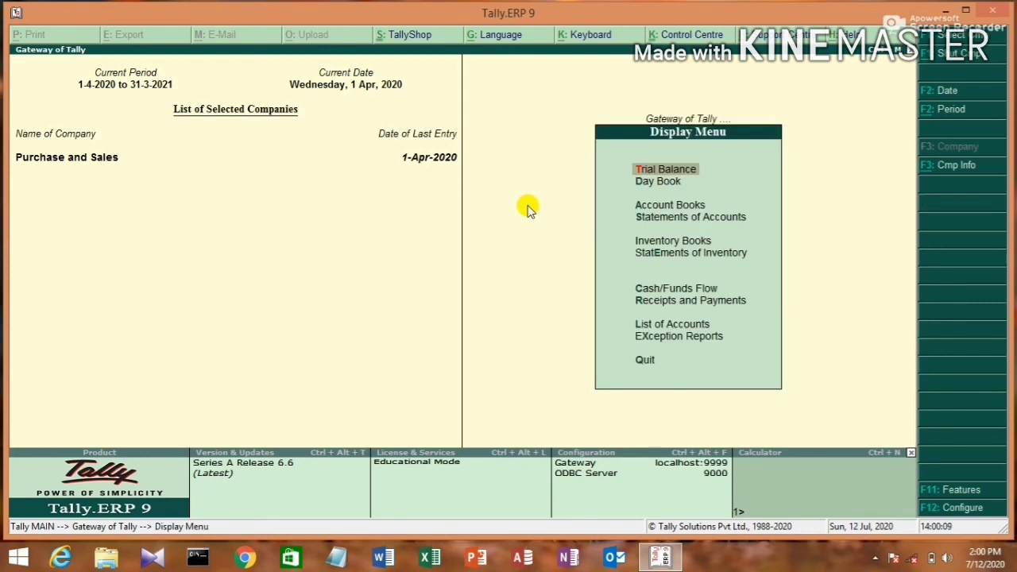
key("Down")
key("Return")
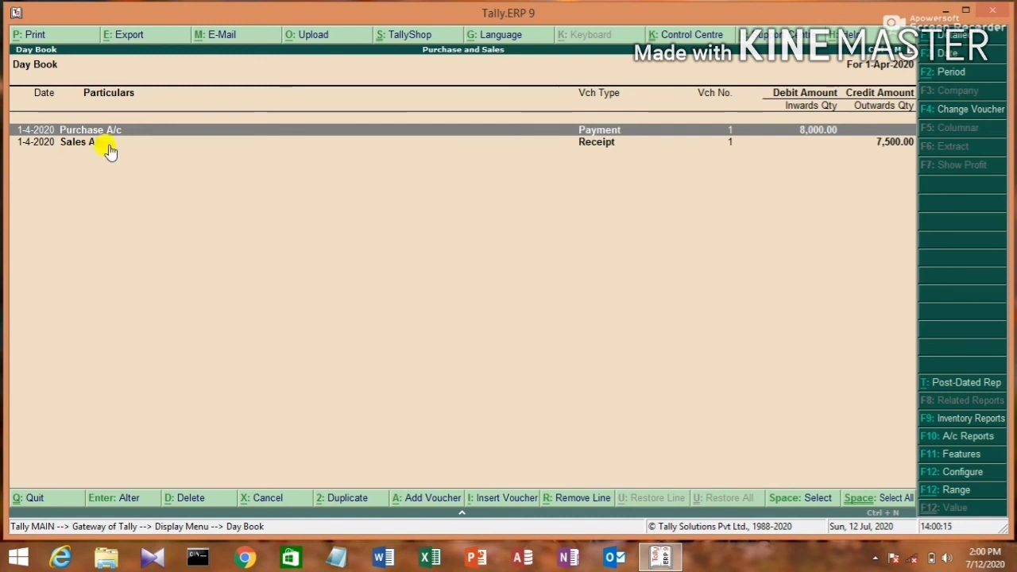
Step: Review the entries of the Purchase A/c payment voucher from the Day Book, quit it without saving and return to the Gateway of Tally
key("Return")
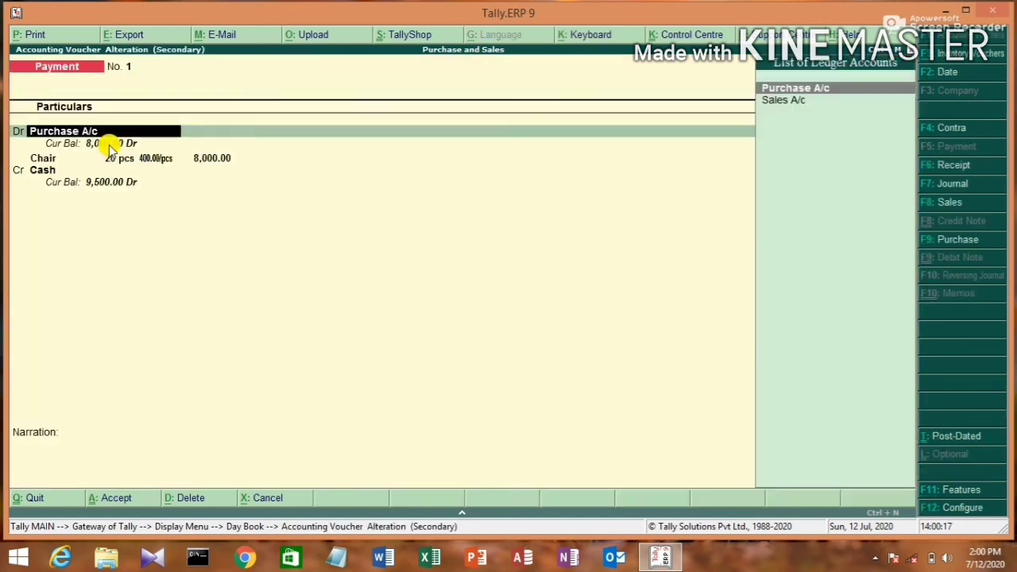
key("Return")
key("Return")
key("Return")
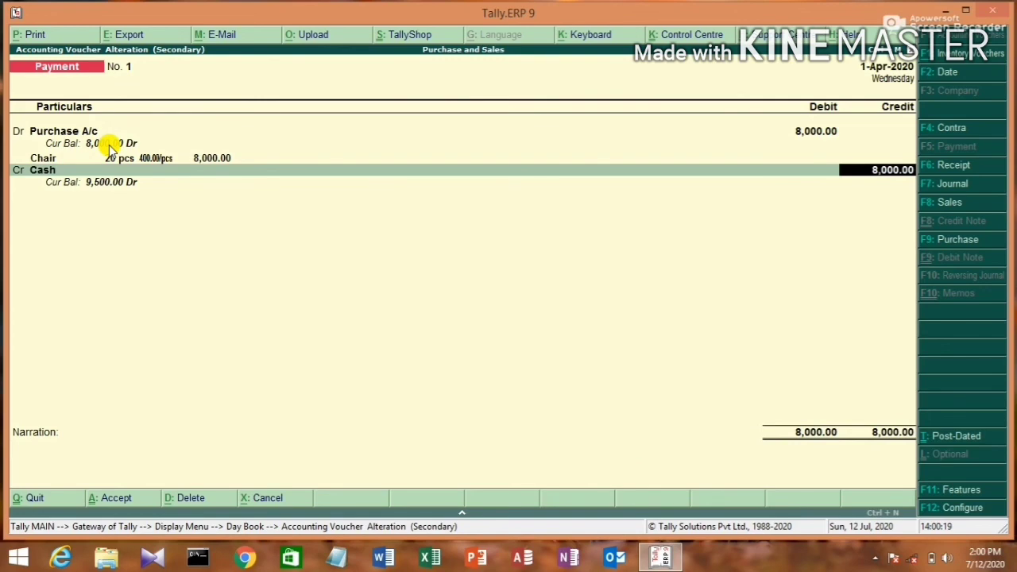
key("Escape")
key("y")
key("Escape")
key("Escape")
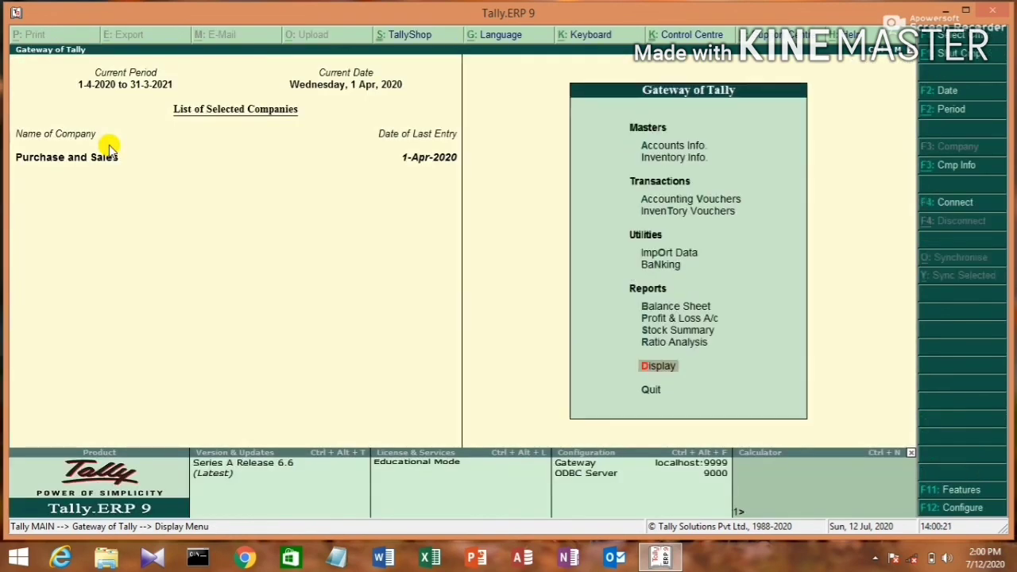
Step: Reopen the Day Book to check the recorded purchase and sales vouchers, and close it
key("Return")
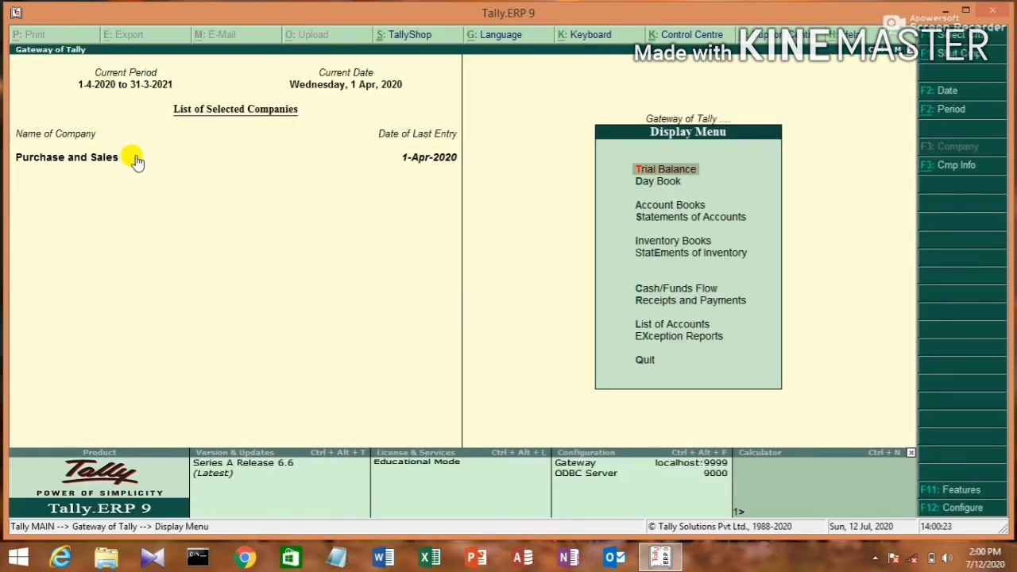
key("Down")
key("Escape")
key("Down")
key("Down")
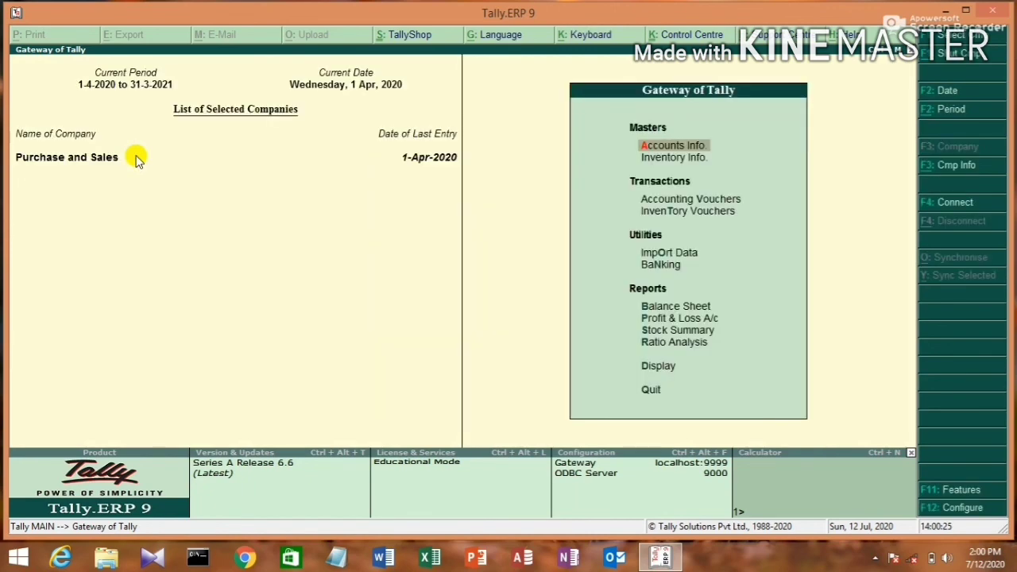
key("d")
key("d")
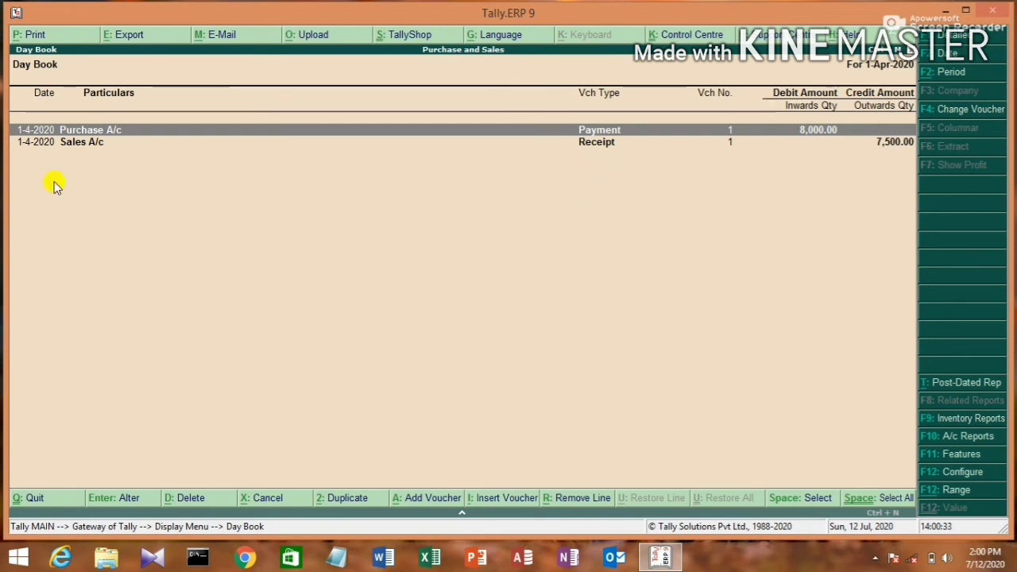
key("Escape")
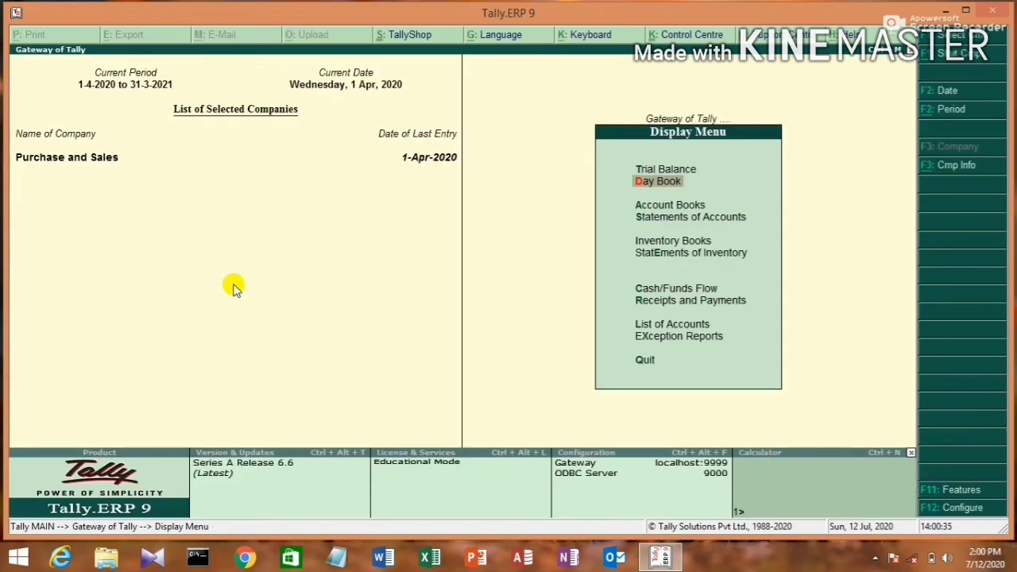